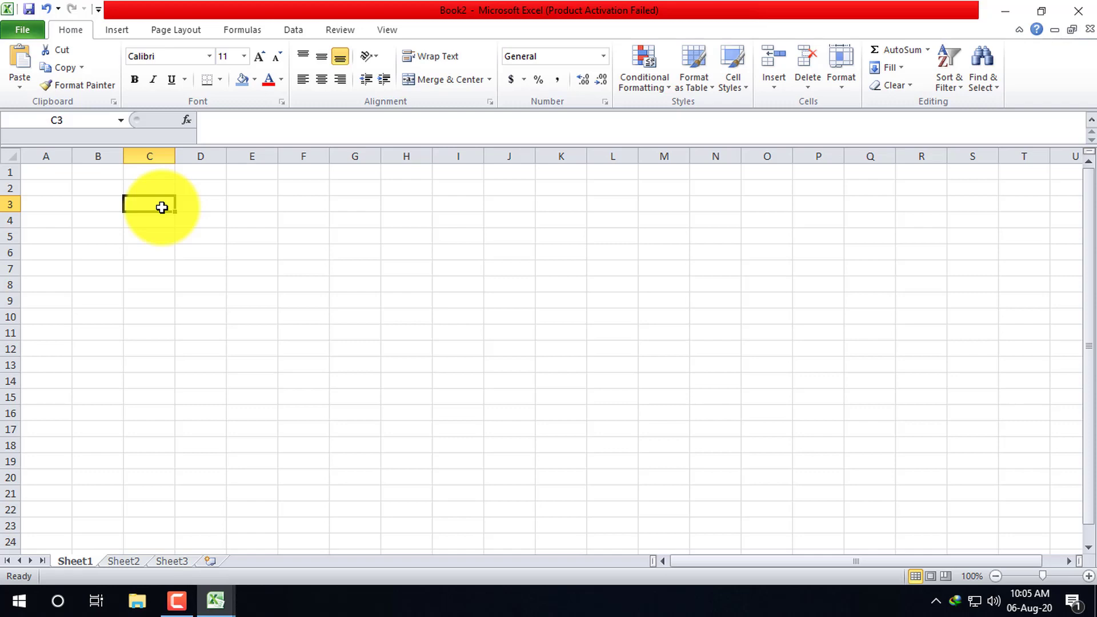
Enter 10 in C3 and 15 in C4, and fill the series down to 50 in C11
{"action": "type", "text": "10"}
{"action": "key", "text": "Return"}
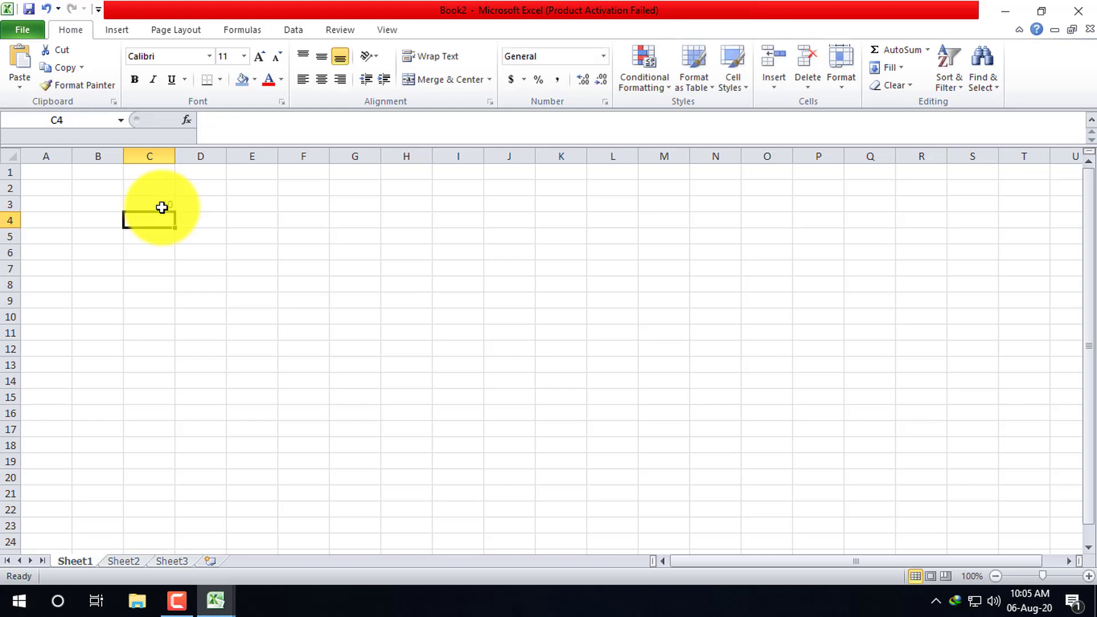
{"action": "type", "text": "15"}
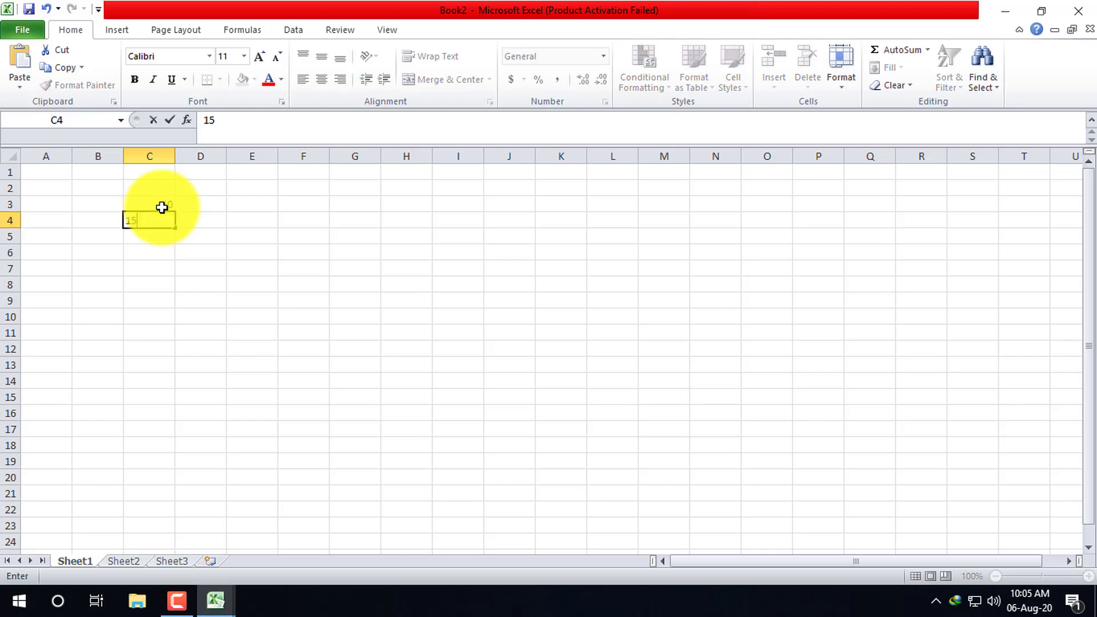
{"action": "left_click", "coordinate": [162, 207]}
{"action": "left_click_drag", "start_coordinate": [162, 207], "coordinate": [176, 338]}
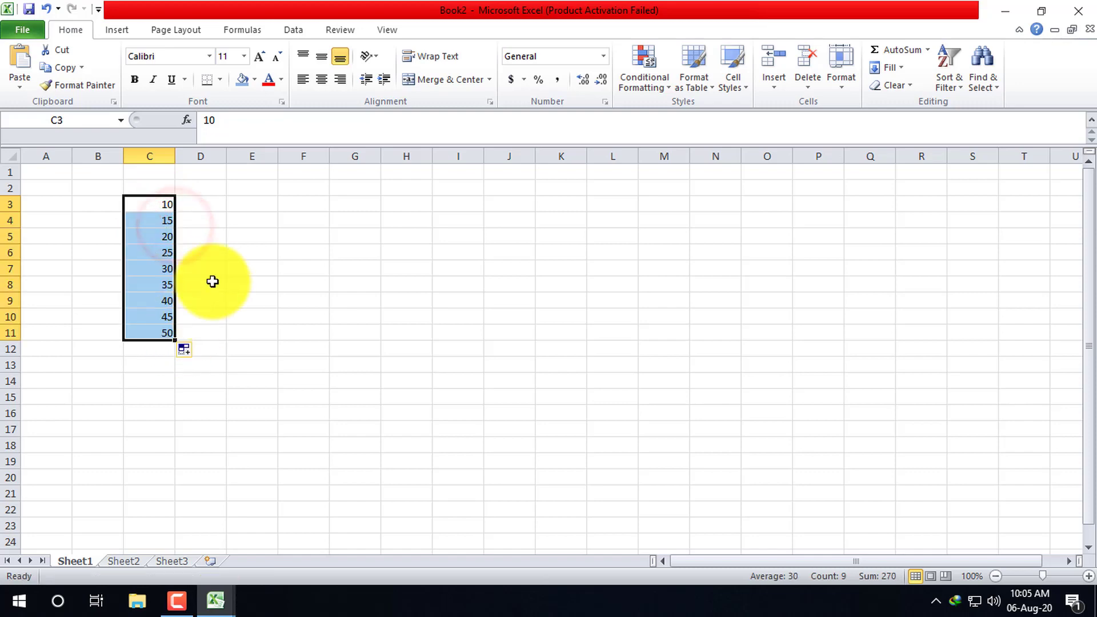
{"action": "left_click", "coordinate": [204, 202]}
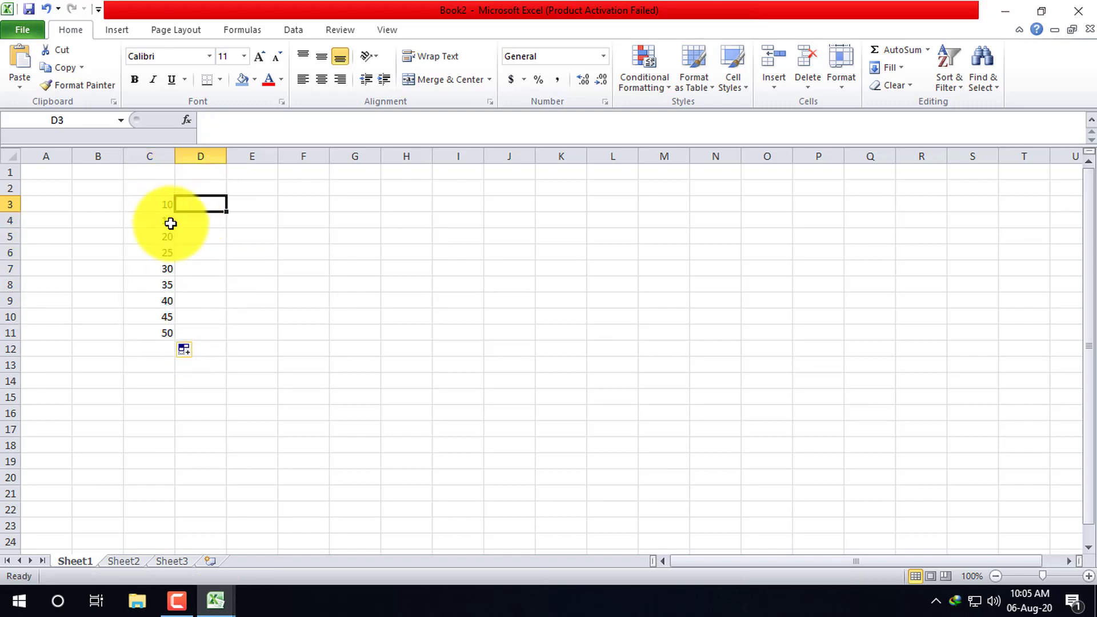
{"action": "left_click", "coordinate": [198, 269]}
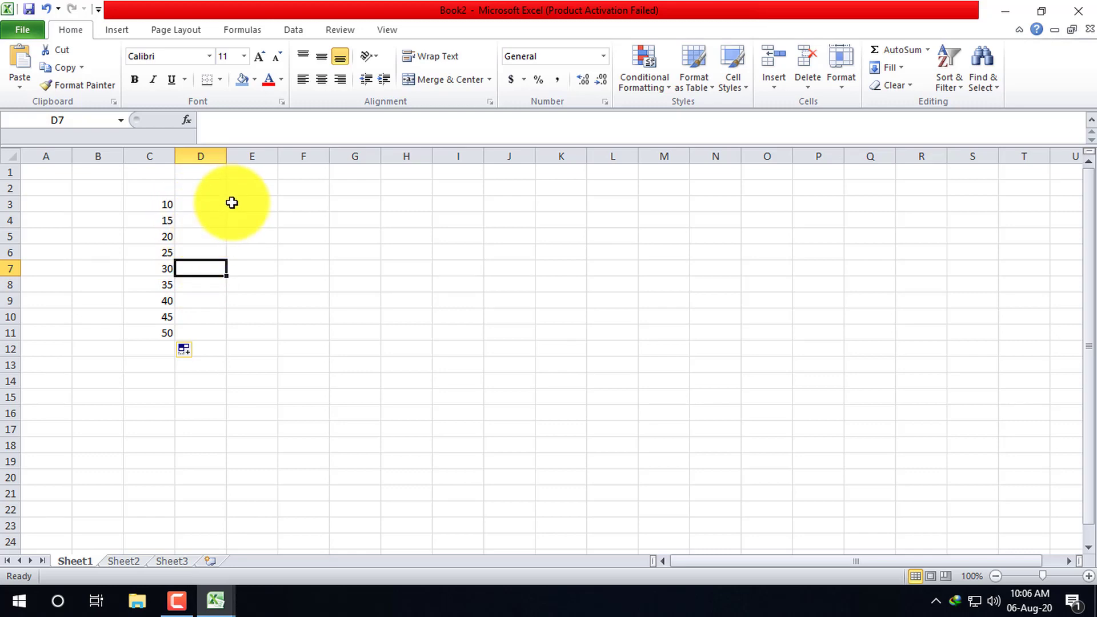
{"action": "left_click", "coordinate": [199, 289]}
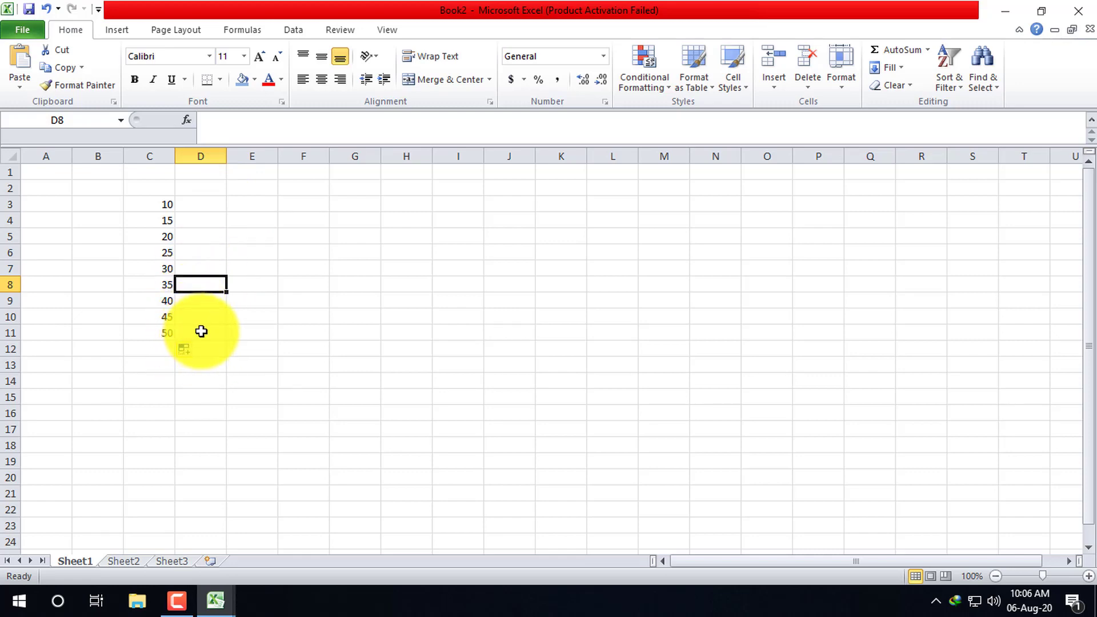
Enter the formula =IF(C3>30,"") in cell D3, with an empty text as the value if true
{"action": "left_click", "coordinate": [205, 202]}
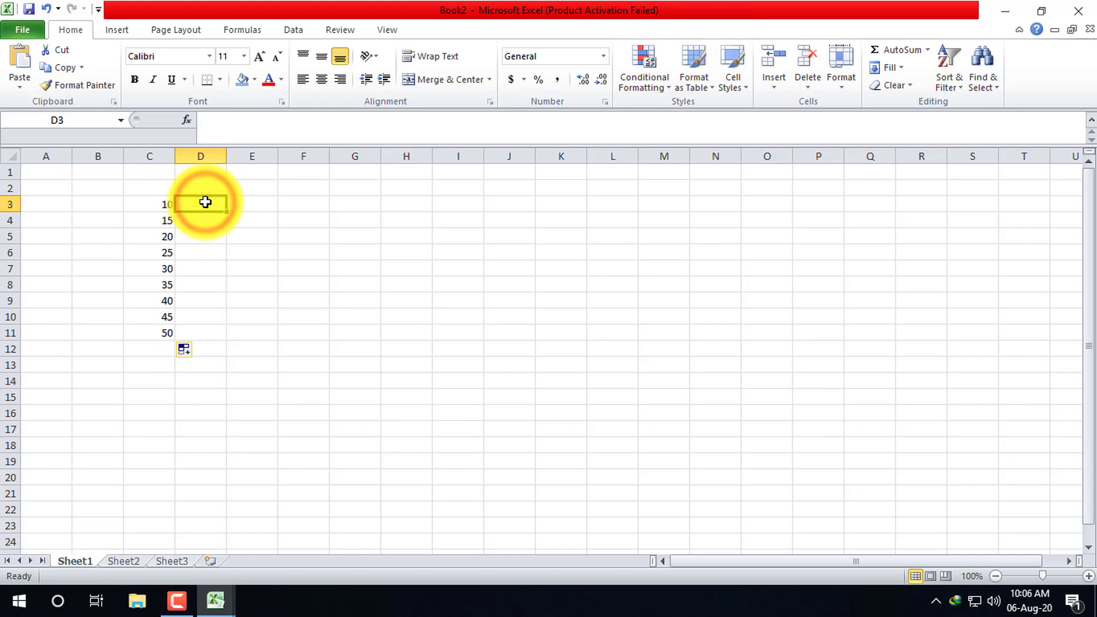
{"action": "type", "text": "="}
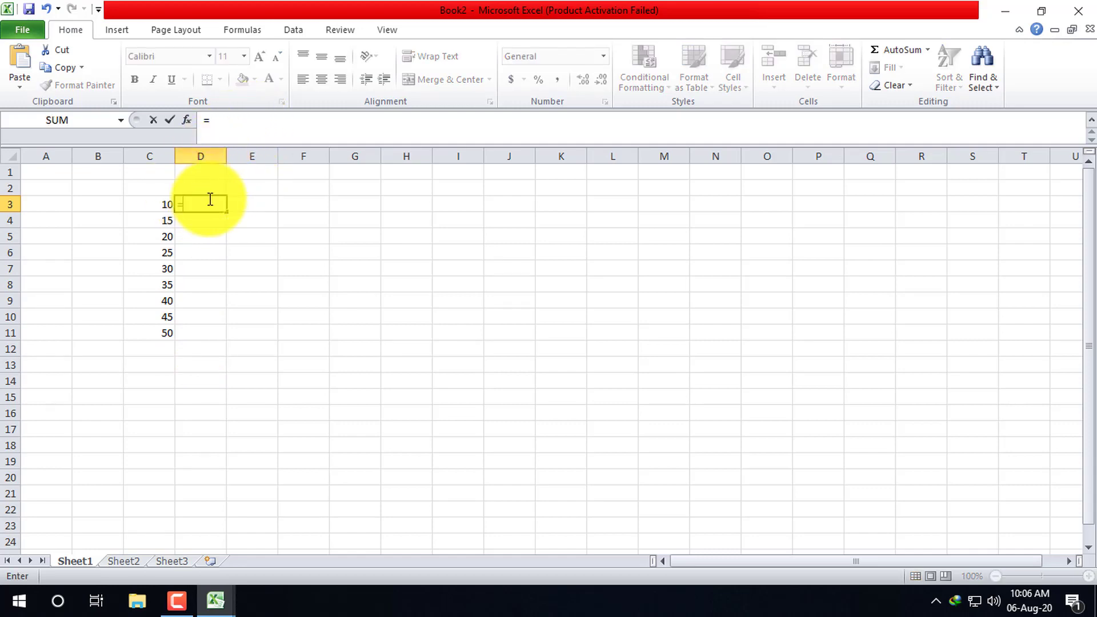
{"action": "type", "text": "if"}
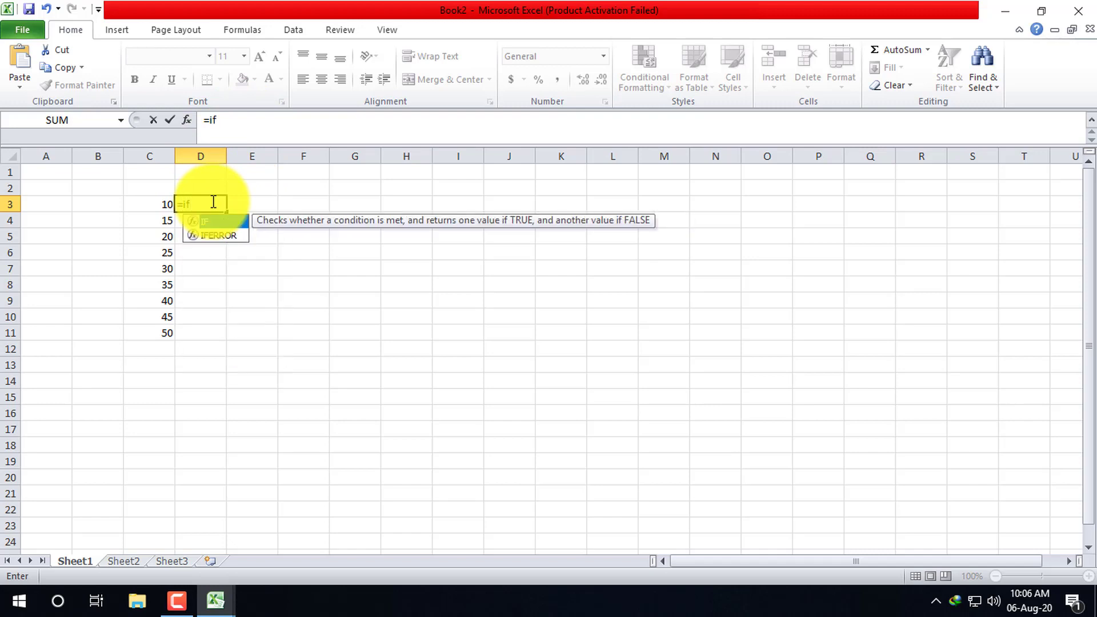
{"action": "key", "text": "BackSpace"}
{"action": "key", "text": "BackSpace"}
{"action": "left_click", "coordinate": [235, 119]}
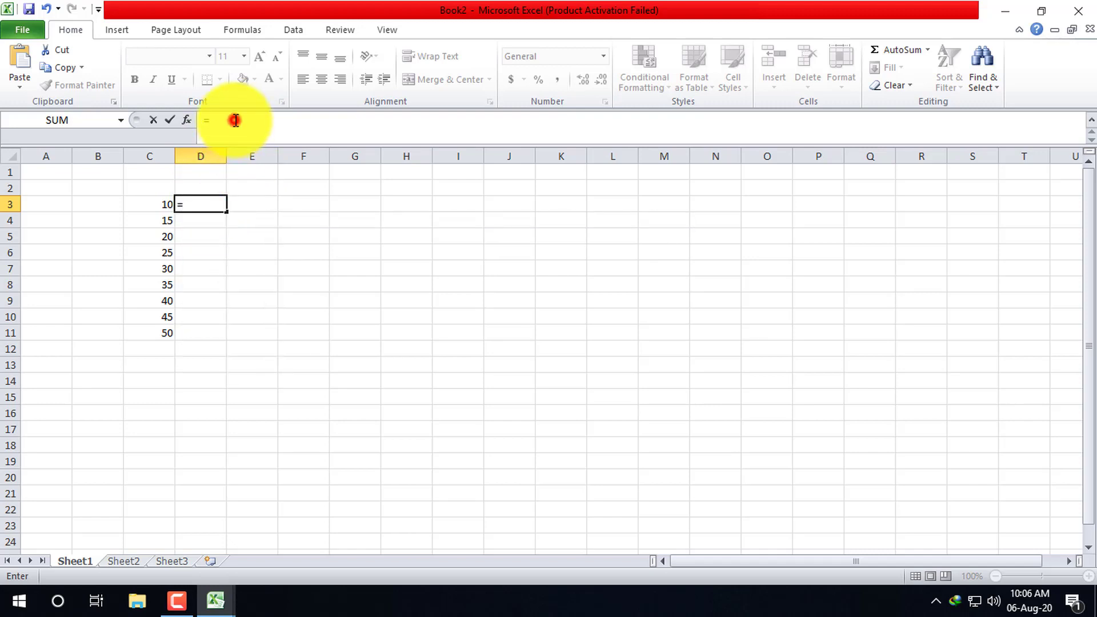
{"action": "type", "text": "if"}
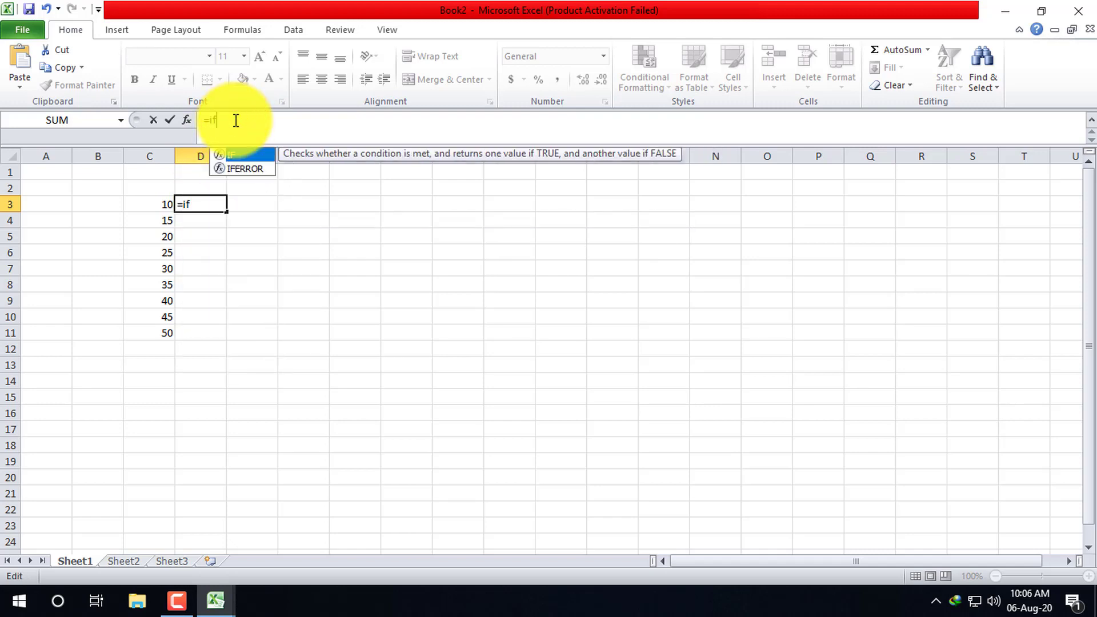
{"action": "type", "text": "("}
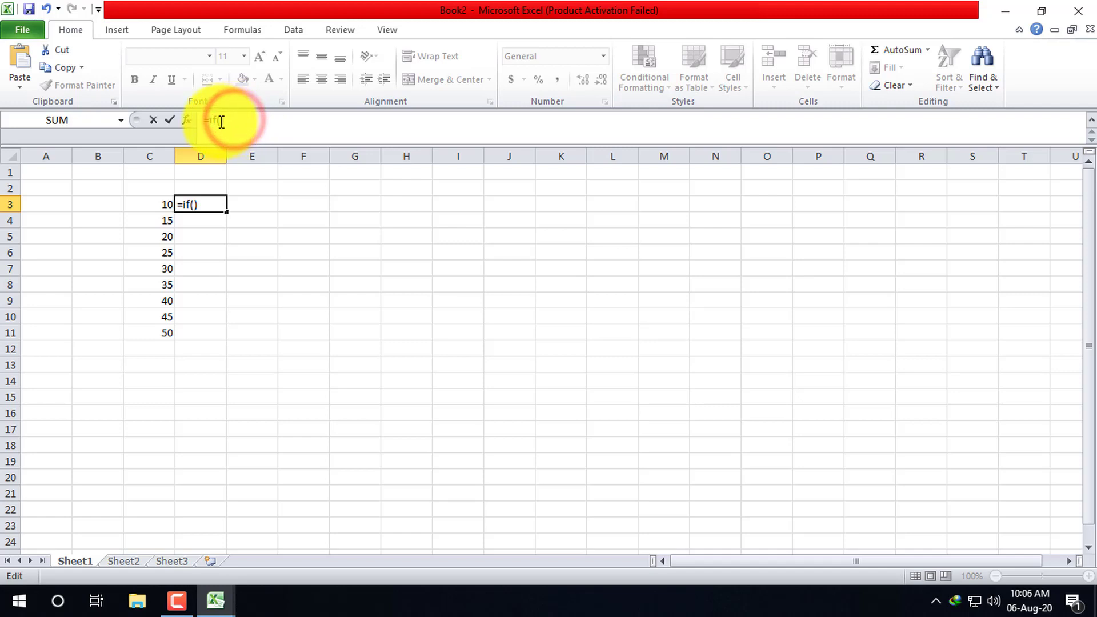
{"action": "left_click", "coordinate": [221, 120]}
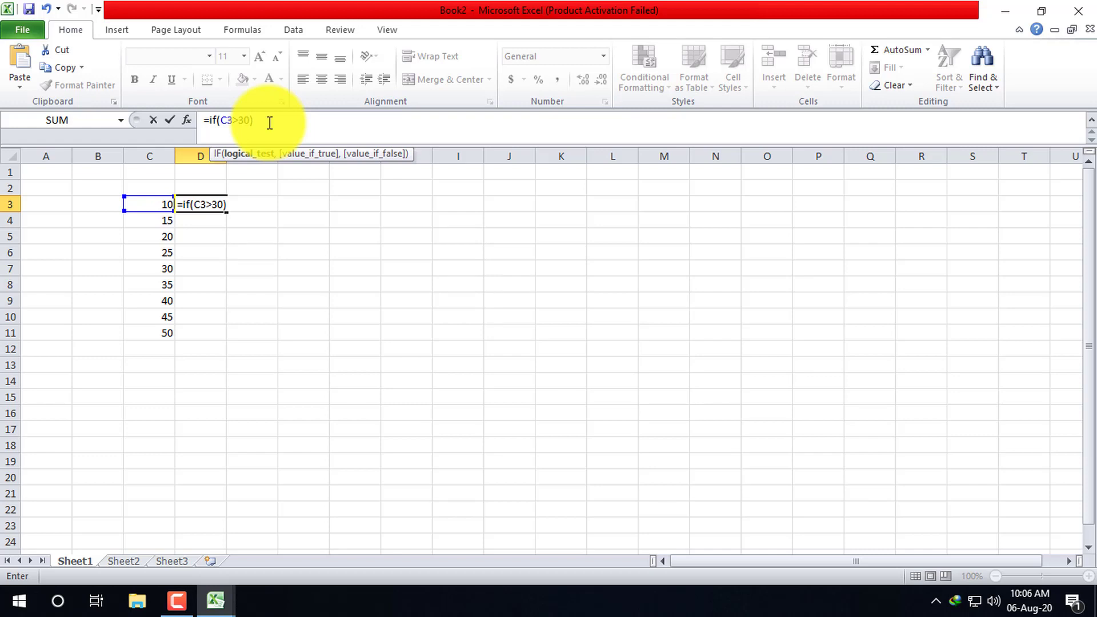
{"action": "type", "text": ","}
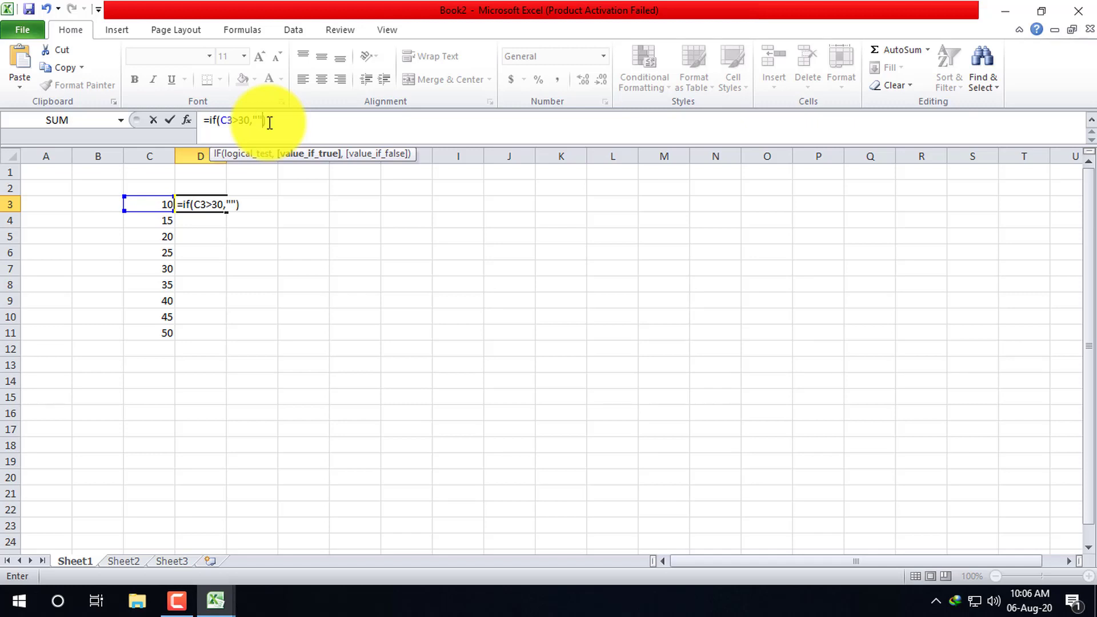
{"action": "key", "text": "Left"}
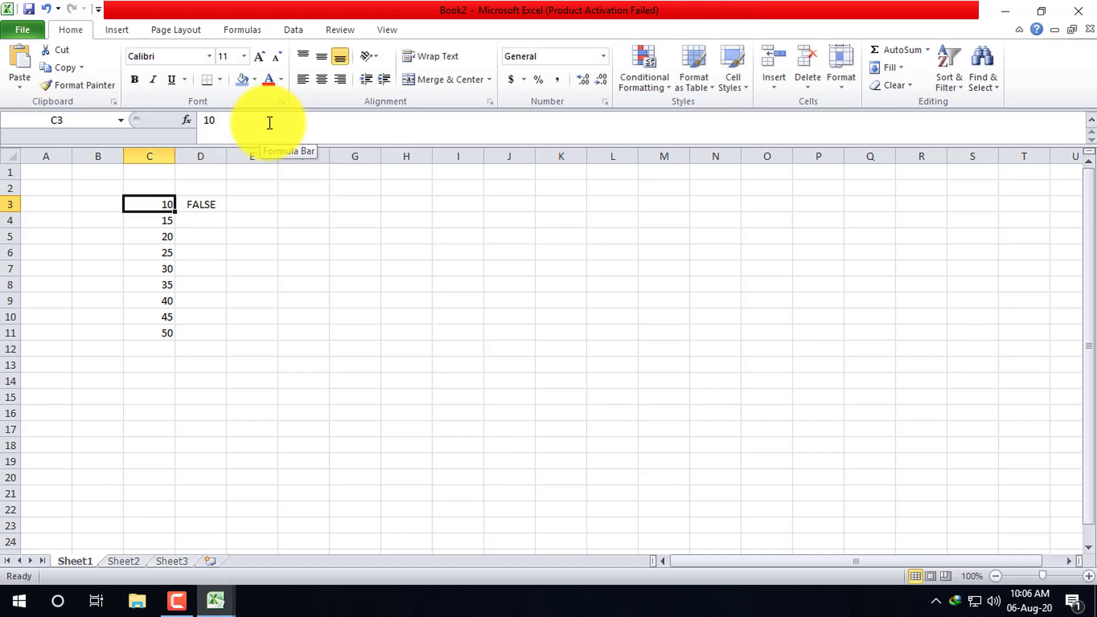
Set the value if true in D3's IF formula to "good" and fill the formula down to D11
{"action": "left_click", "coordinate": [167, 204]}
{"action": "left_click", "coordinate": [231, 119]}
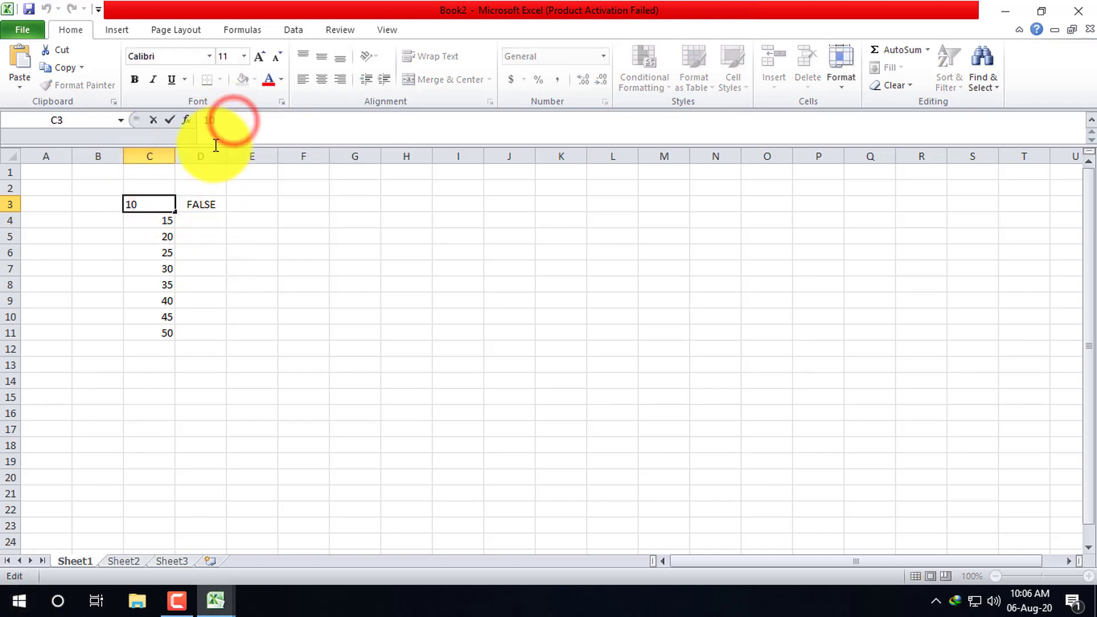
{"action": "left_click", "coordinate": [216, 203]}
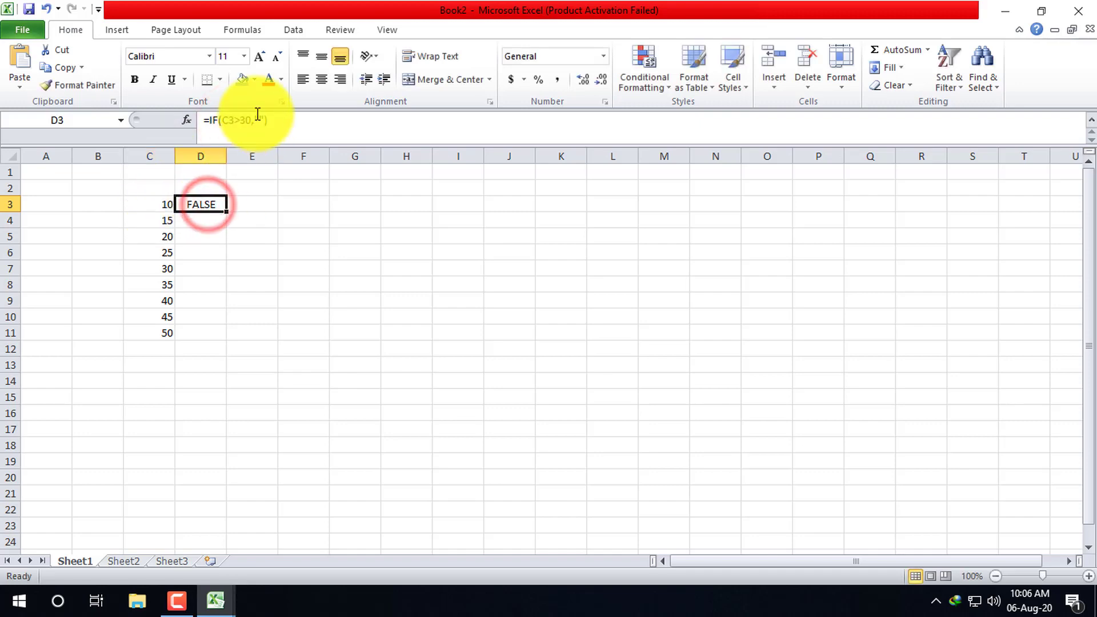
{"action": "left_click", "coordinate": [259, 117]}
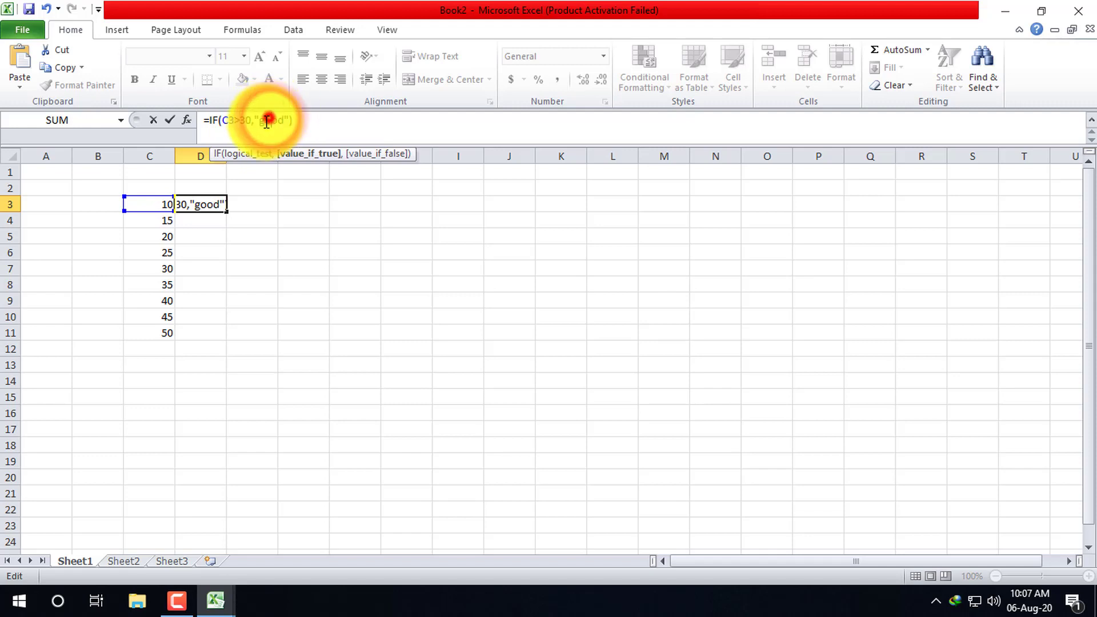
{"action": "left_click_drag", "start_coordinate": [255, 119], "coordinate": [276, 119]}
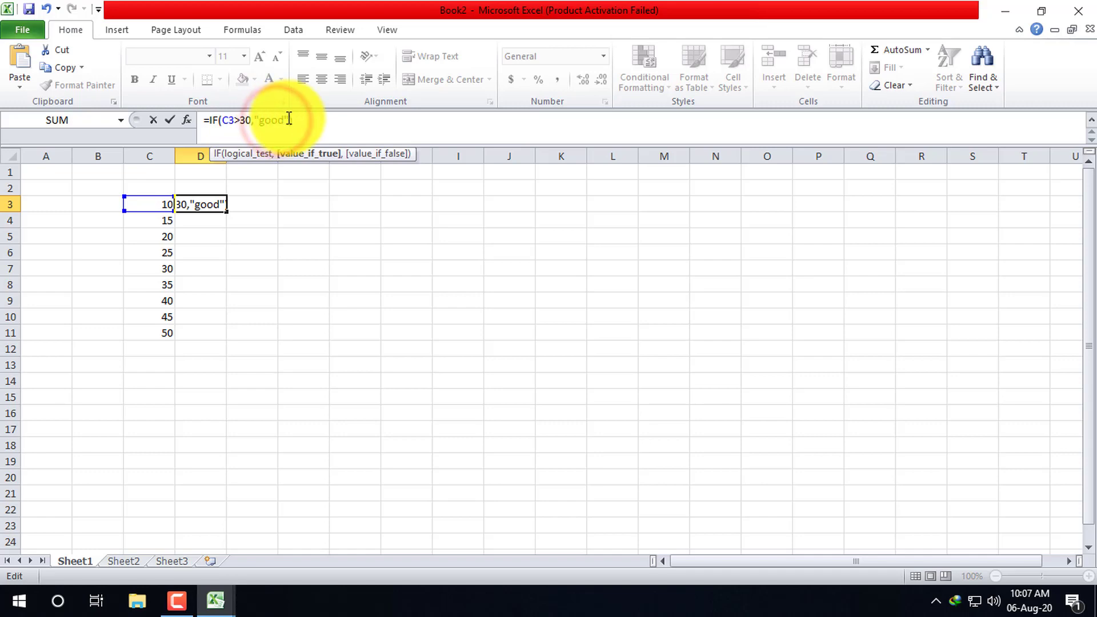
{"action": "left_click", "coordinate": [286, 120]}
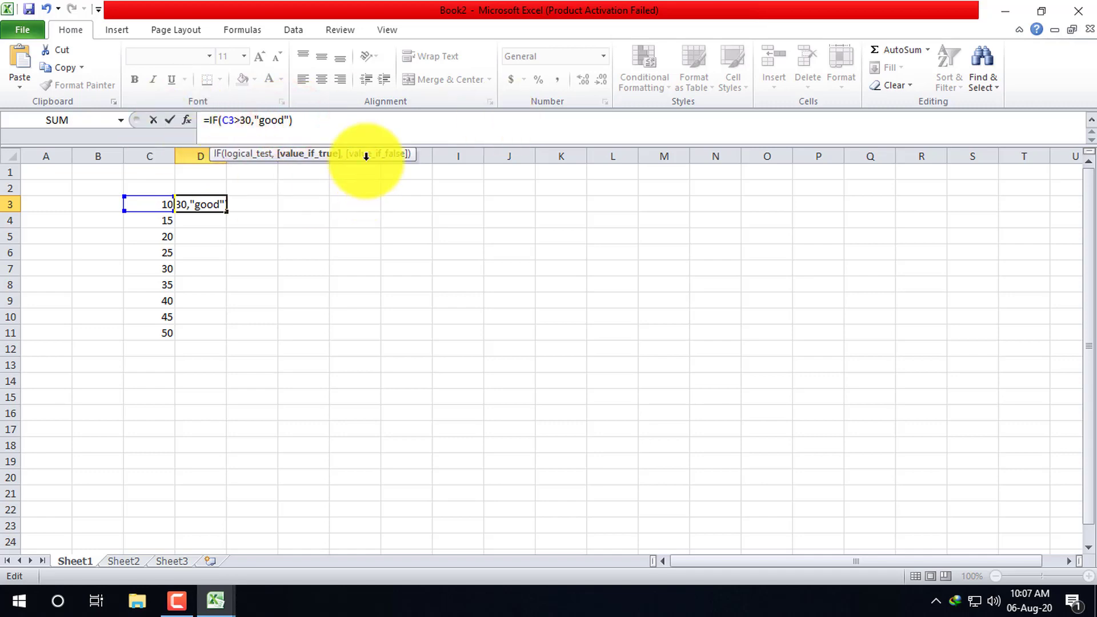
{"action": "key", "text": "Return"}
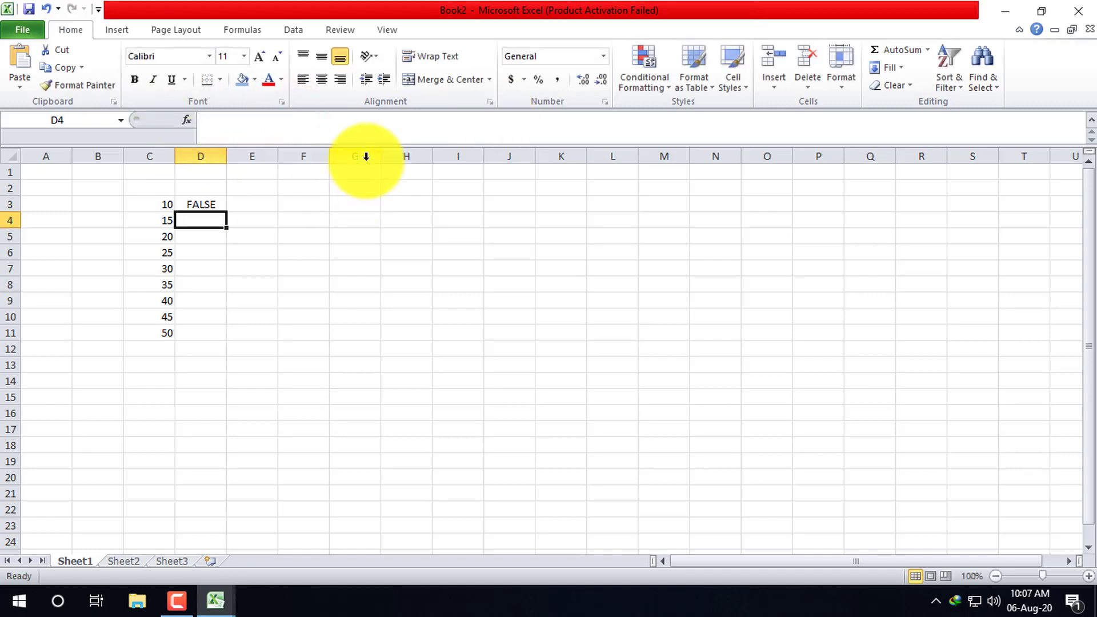
{"action": "left_click", "coordinate": [206, 206]}
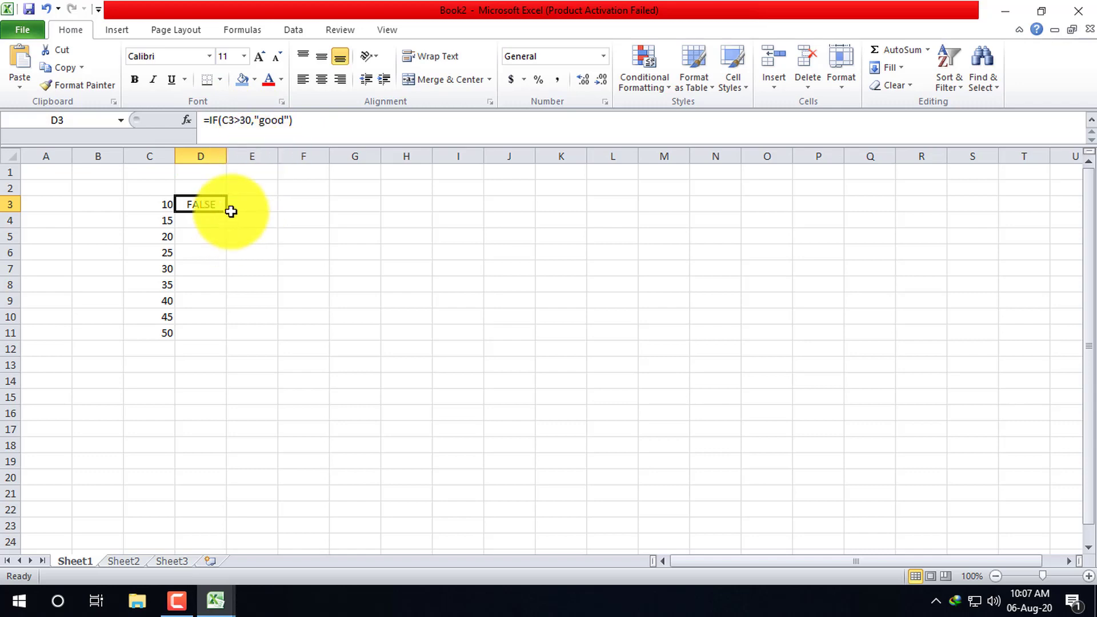
{"action": "left_click_drag", "start_coordinate": [228, 213], "coordinate": [239, 326]}
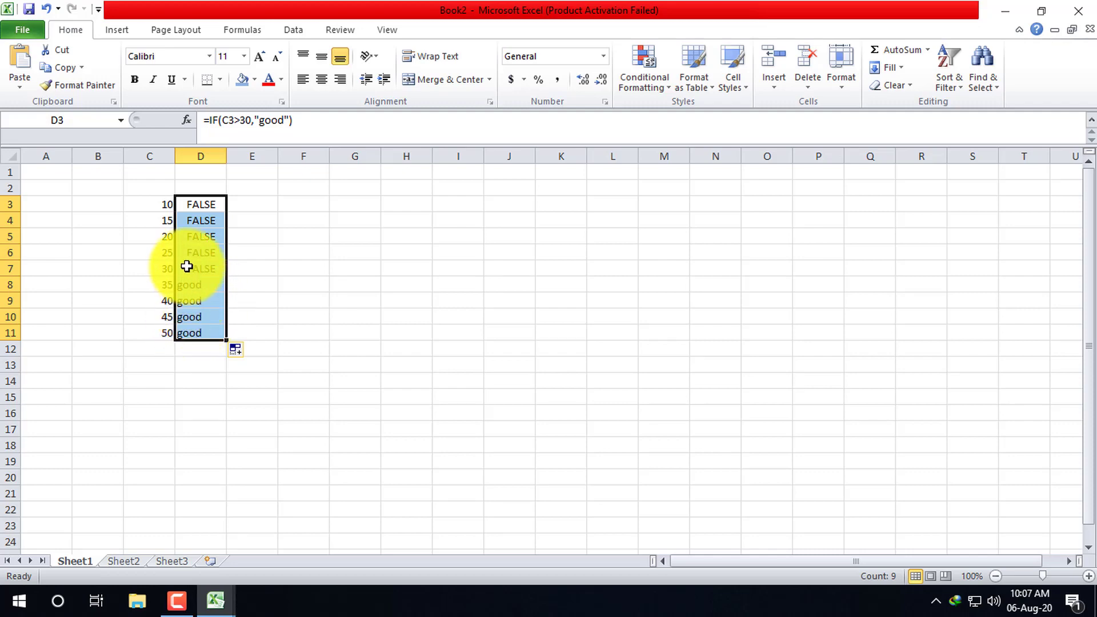
Add a nested IF(C3<30,"") as the value if false in D3's formula
{"action": "left_click", "coordinate": [211, 203]}
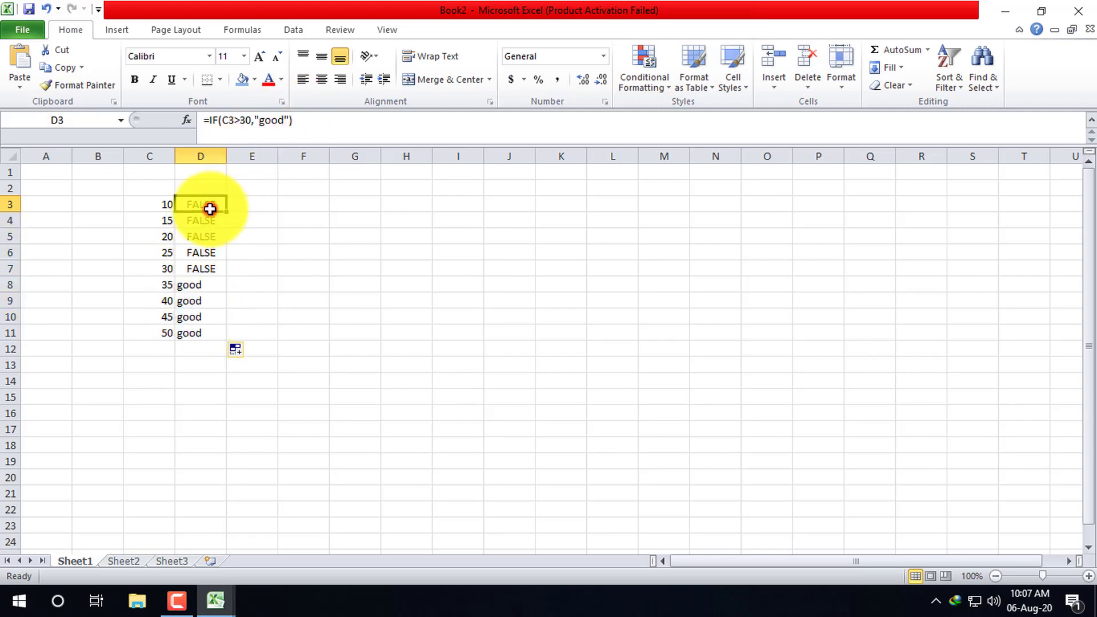
{"action": "left_click", "coordinate": [290, 120]}
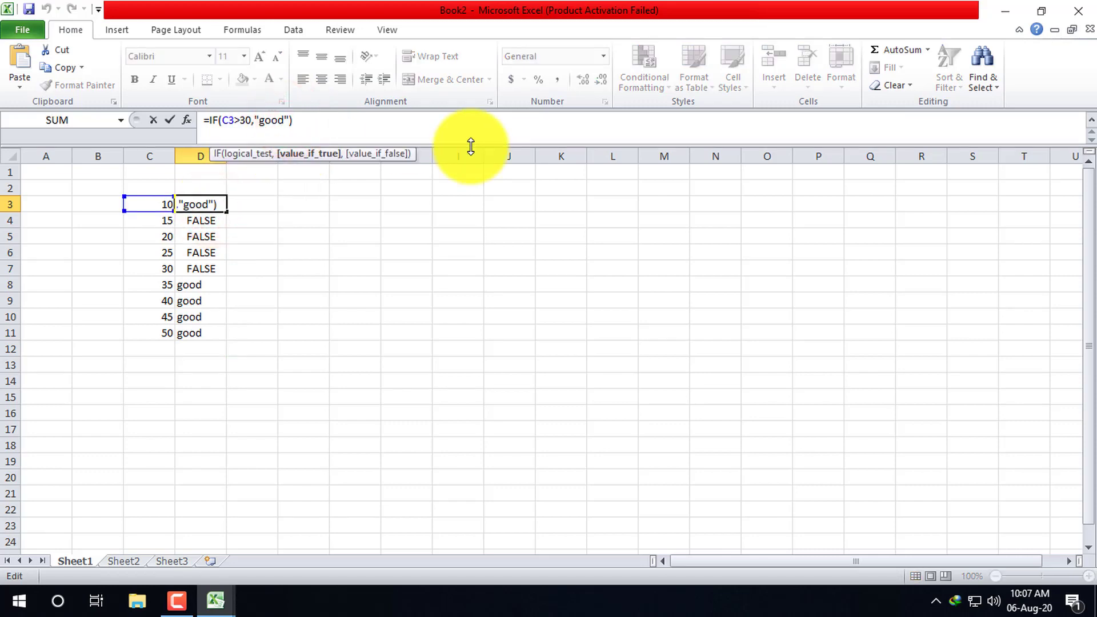
{"action": "type", "text": ","}
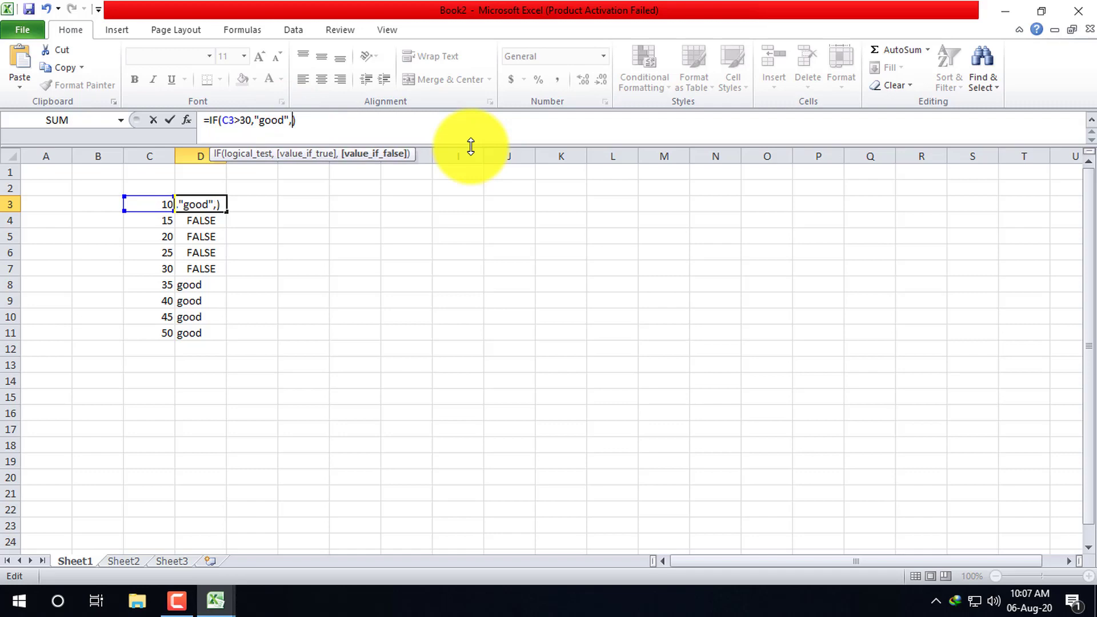
{"action": "type", "text": "if"}
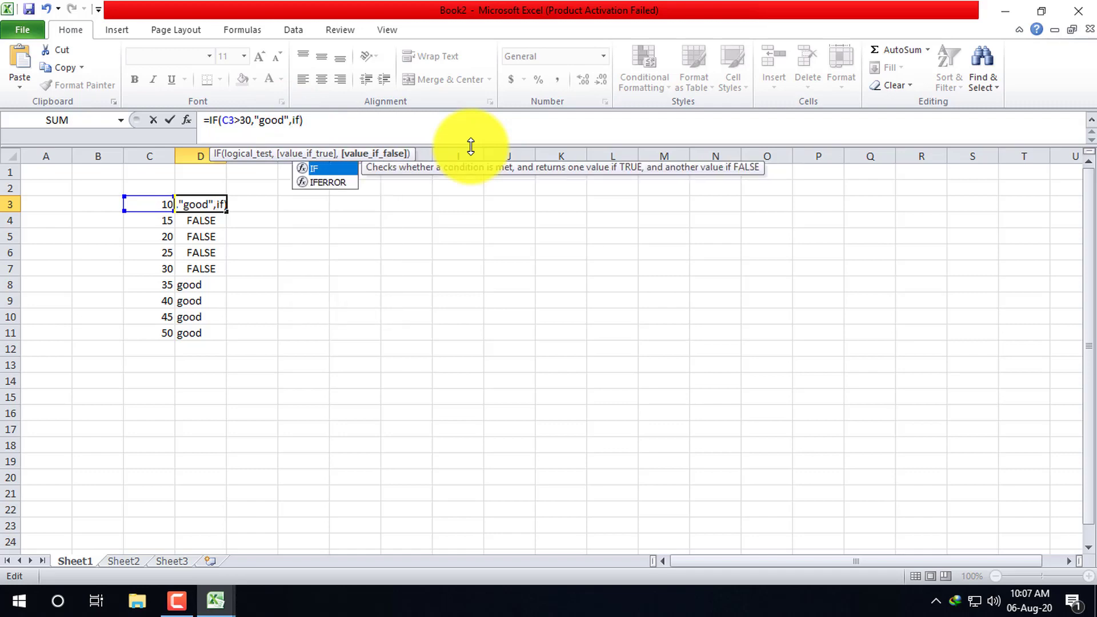
{"action": "type", "text": "()"}
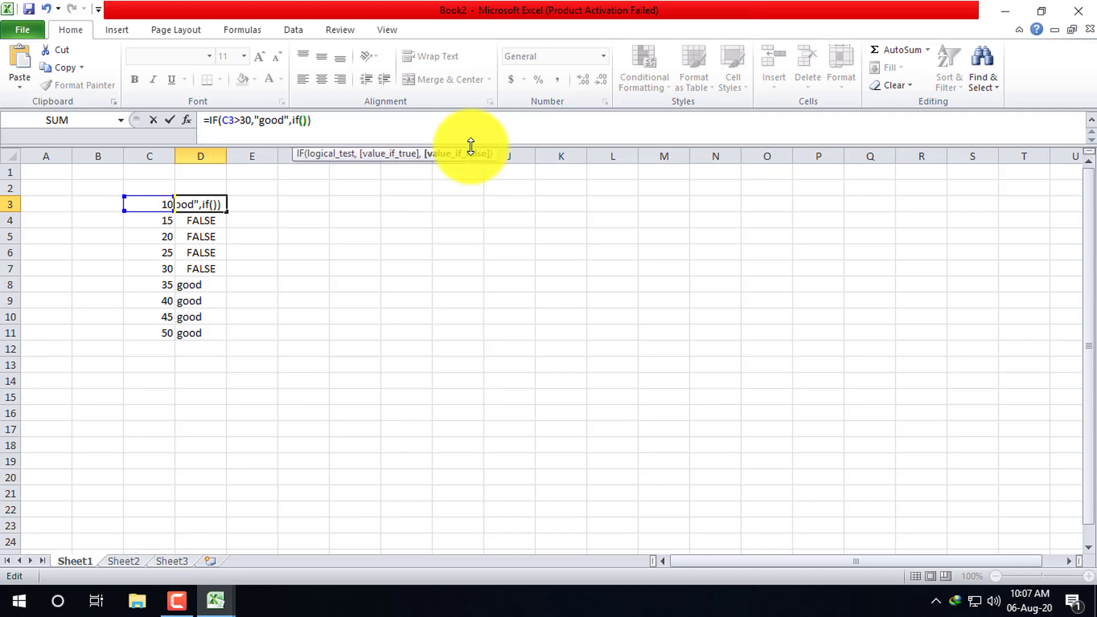
{"action": "left_click", "coordinate": [308, 120]}
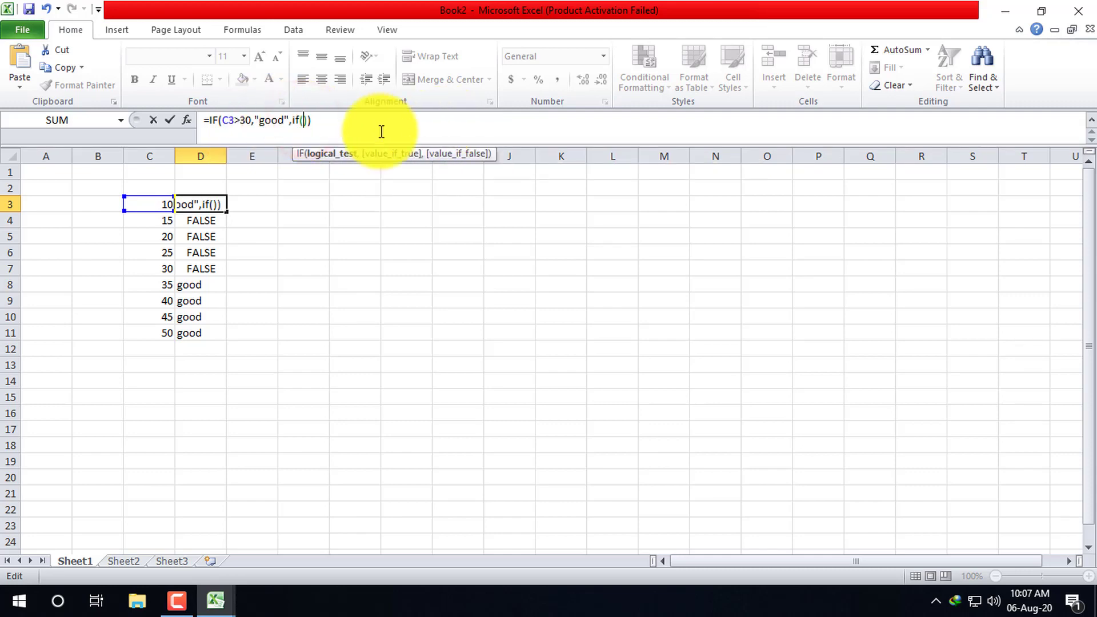
{"action": "left_click", "coordinate": [305, 119]}
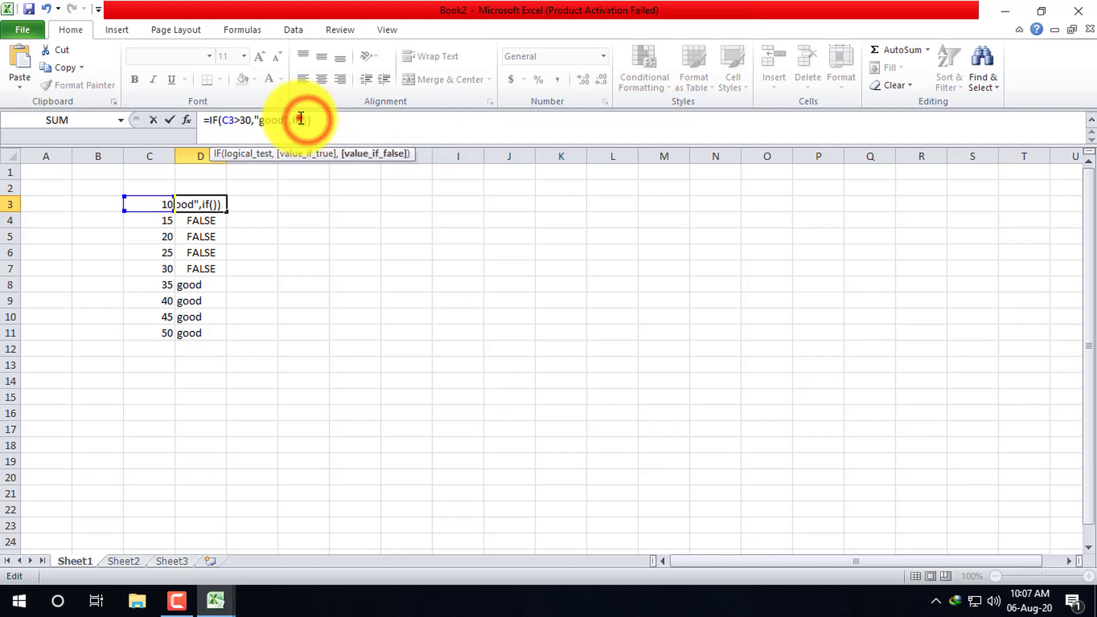
{"action": "left_click", "coordinate": [304, 119]}
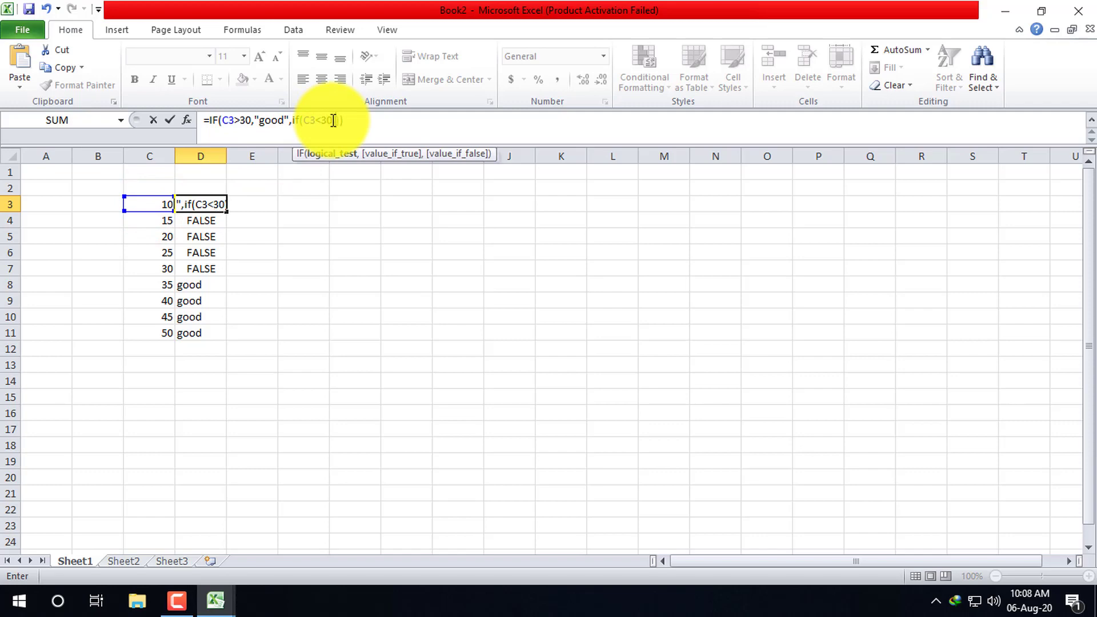
{"action": "type", "text": ","}
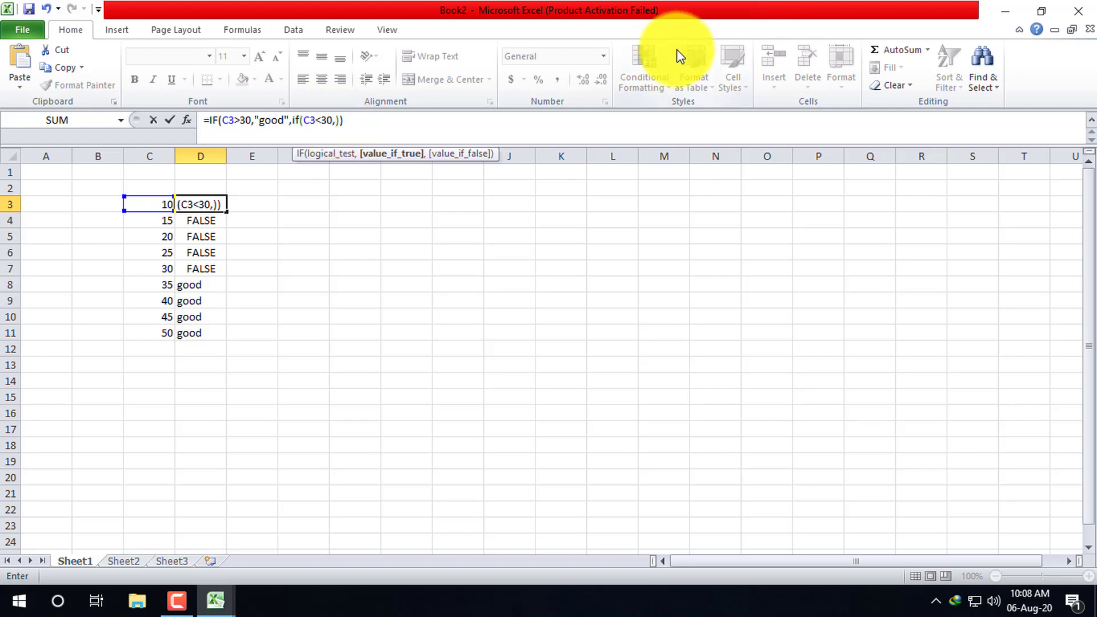
{"action": "key", "text": "Escape"}
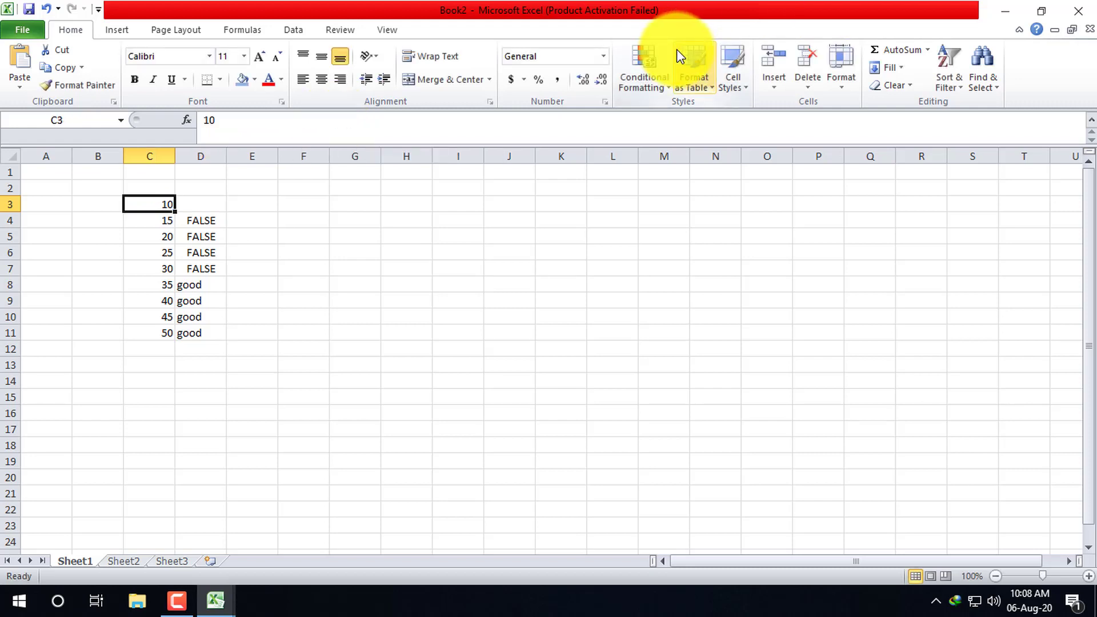
Set the nested IF's value if true to "Bad" in D3's formula
{"action": "left_click", "coordinate": [196, 203]}
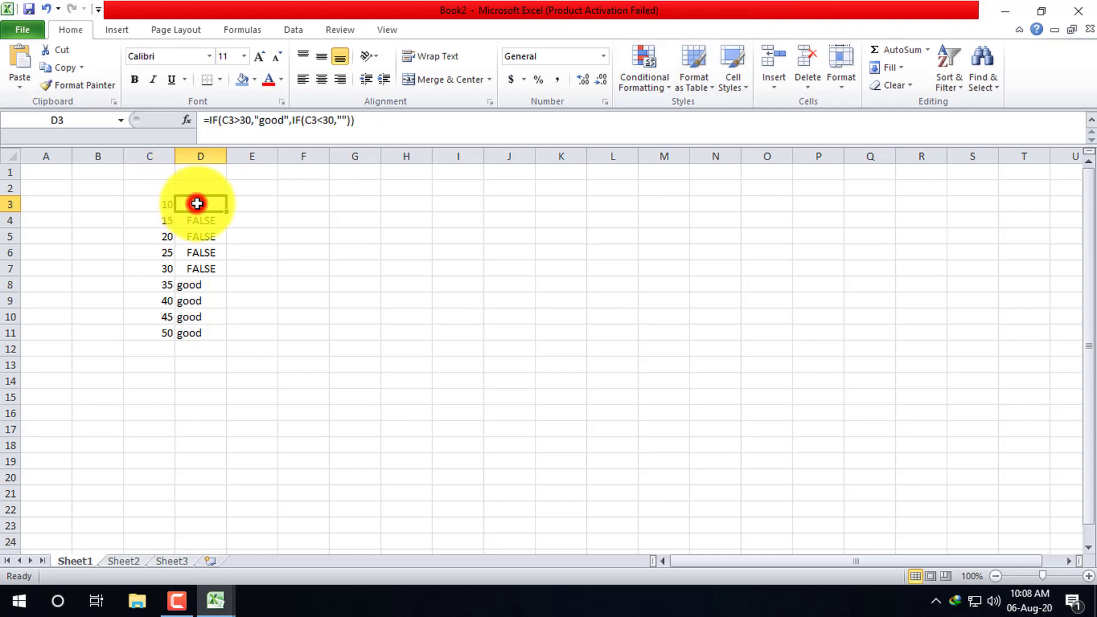
{"action": "left_click", "coordinate": [341, 119]}
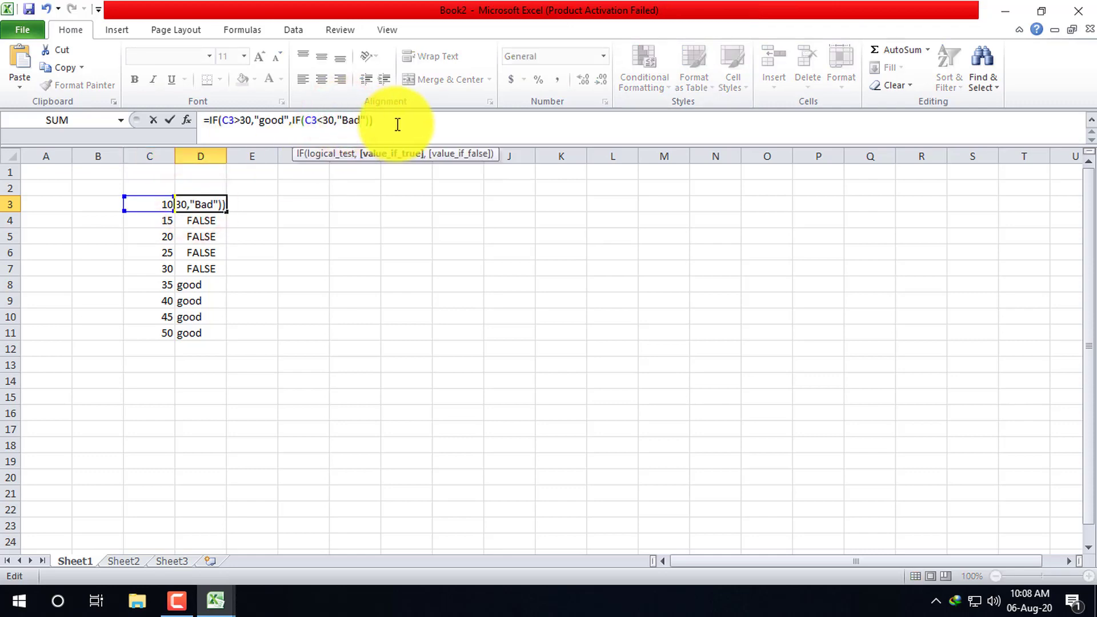
{"action": "key", "text": "Return"}
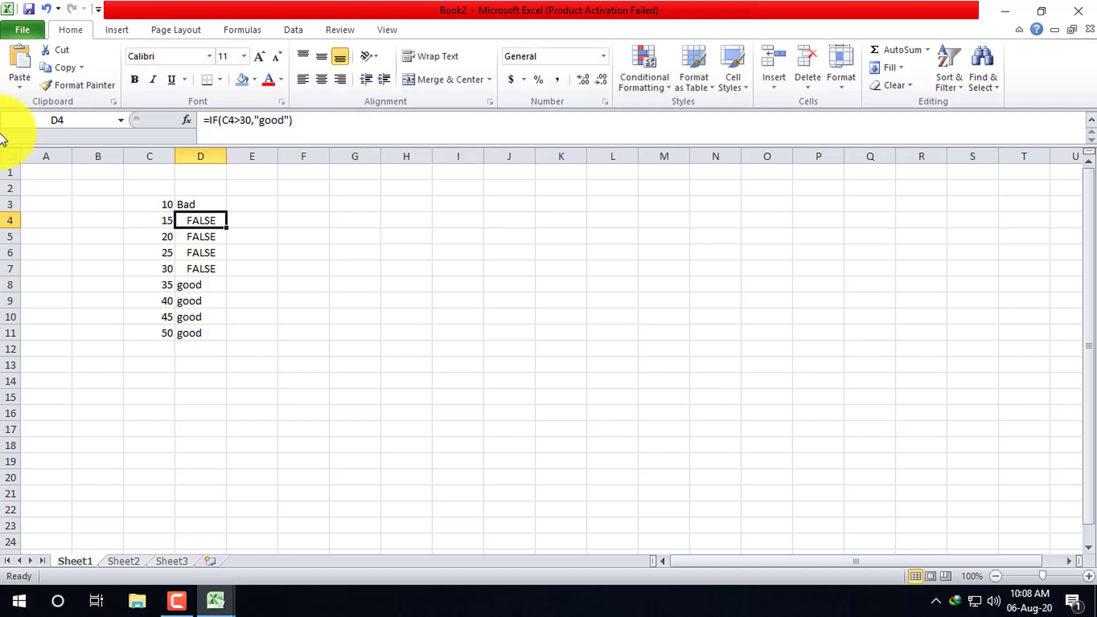
Clear the old results in D4:D11 and fill D3's formula down to D11
{"action": "left_click", "coordinate": [206, 207]}
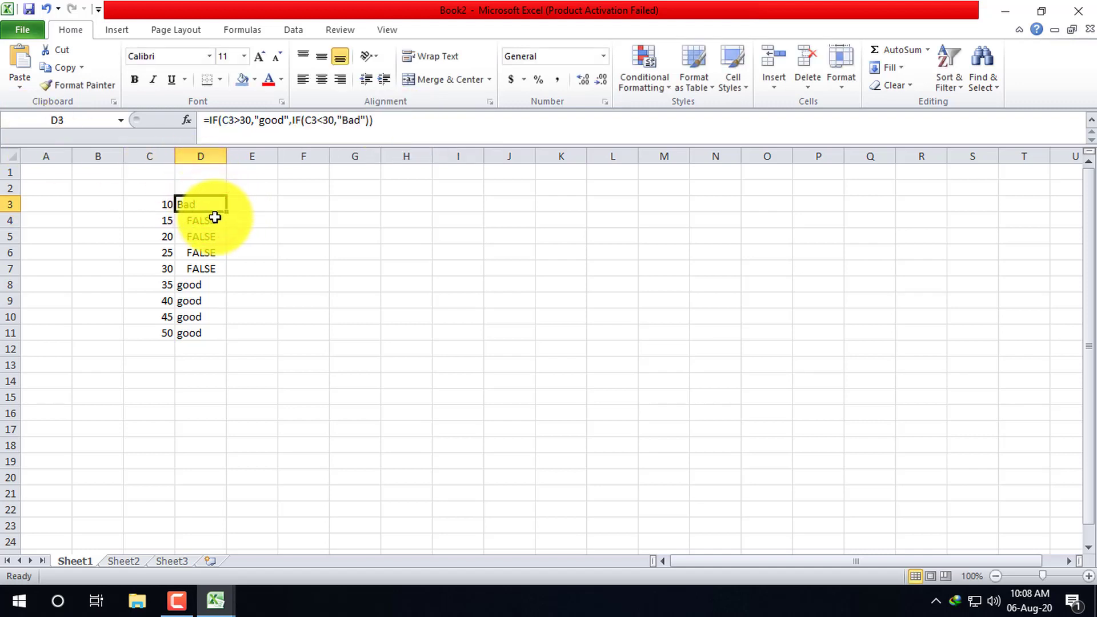
{"action": "left_click_drag", "start_coordinate": [198, 220], "coordinate": [192, 337]}
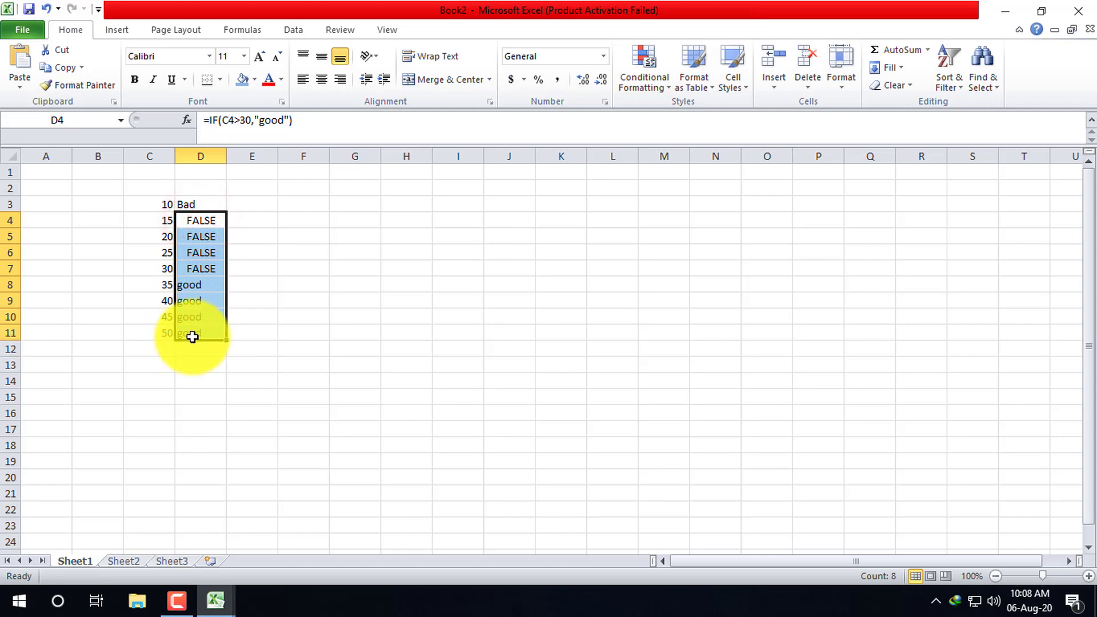
{"action": "key", "text": "Delete"}
{"action": "left_click", "coordinate": [216, 204]}
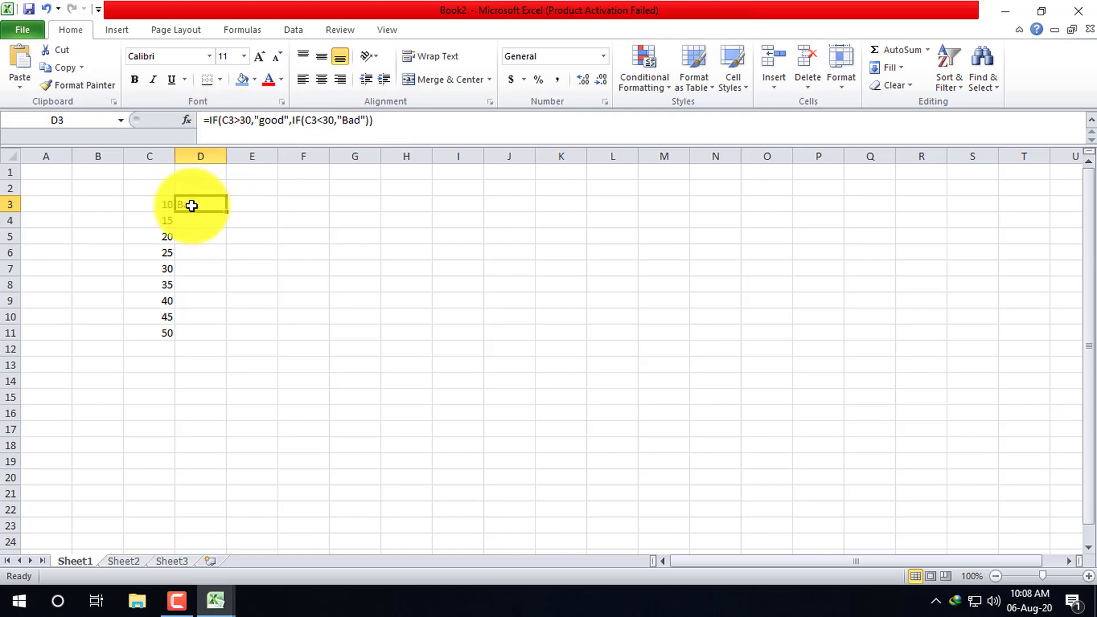
{"action": "left_click_drag", "start_coordinate": [226, 211], "coordinate": [236, 335]}
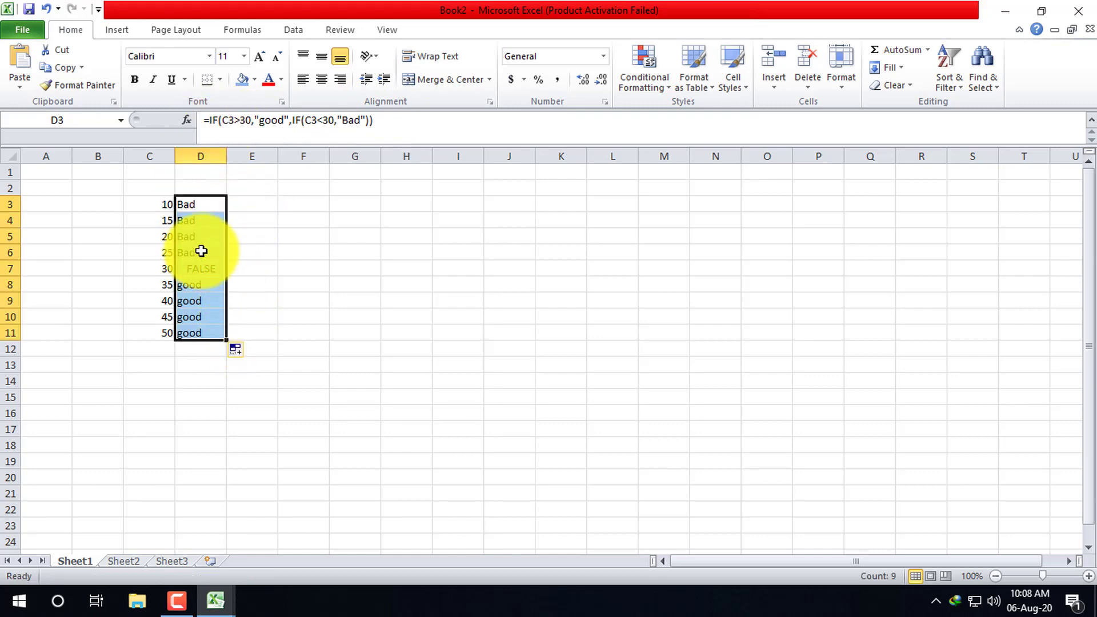
Change the first condition of the formula in D7 to C7>=30
{"action": "left_click", "coordinate": [207, 269]}
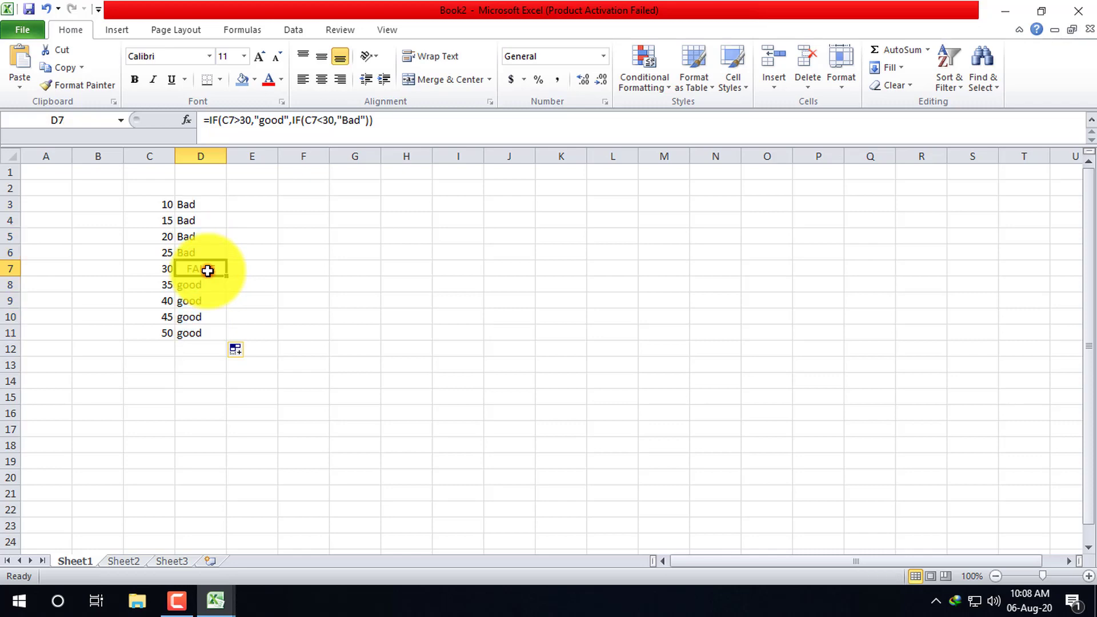
{"action": "left_click", "coordinate": [189, 203]}
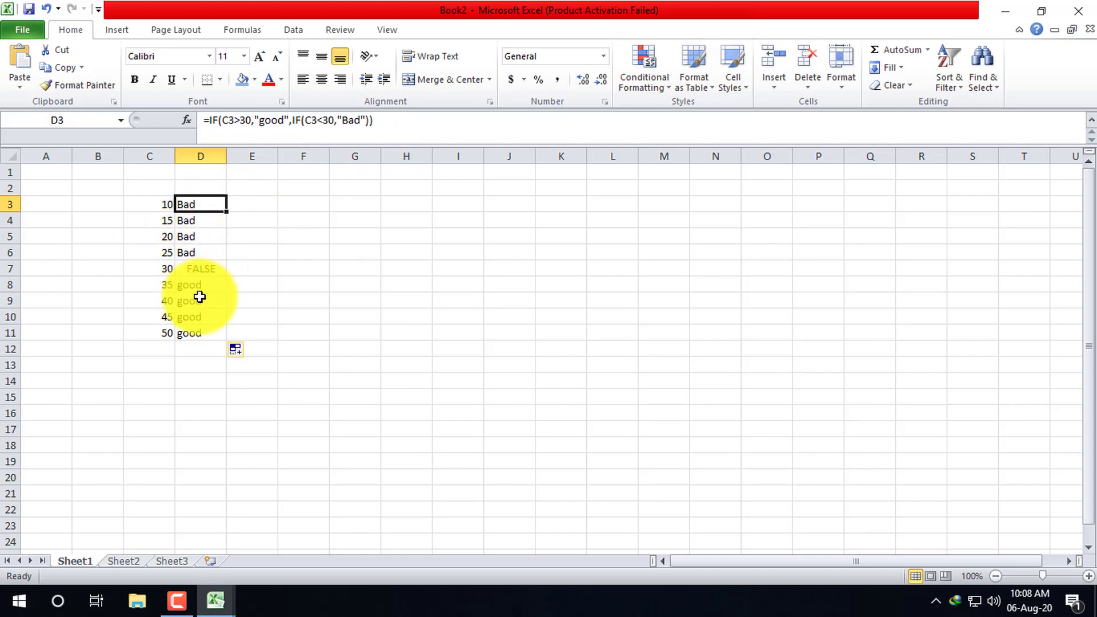
{"action": "left_click", "coordinate": [212, 270]}
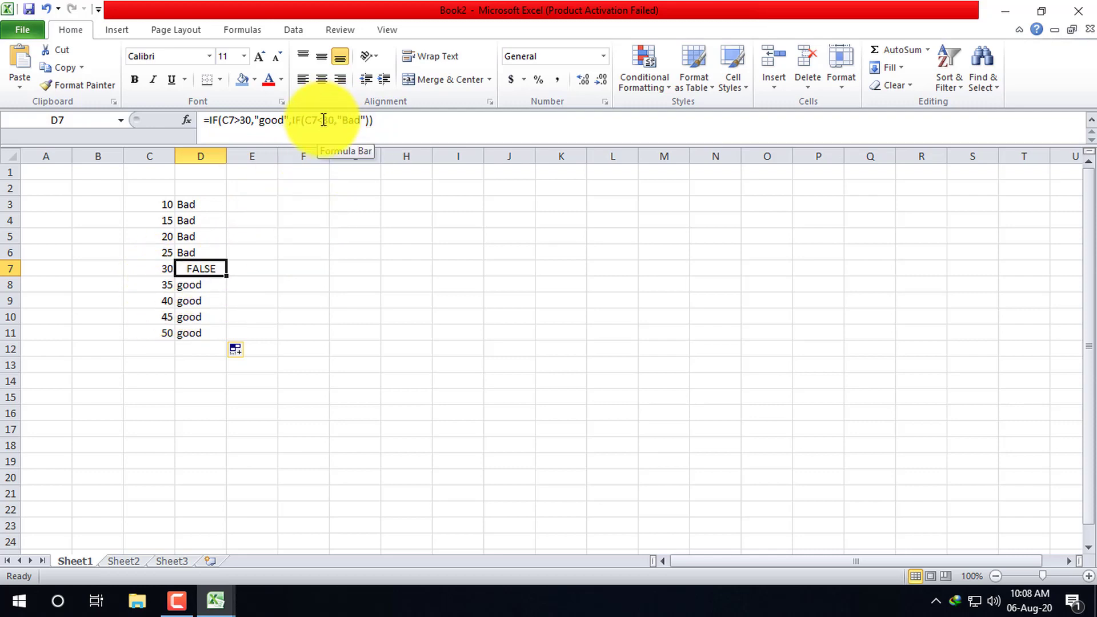
{"action": "left_click", "coordinate": [236, 119]}
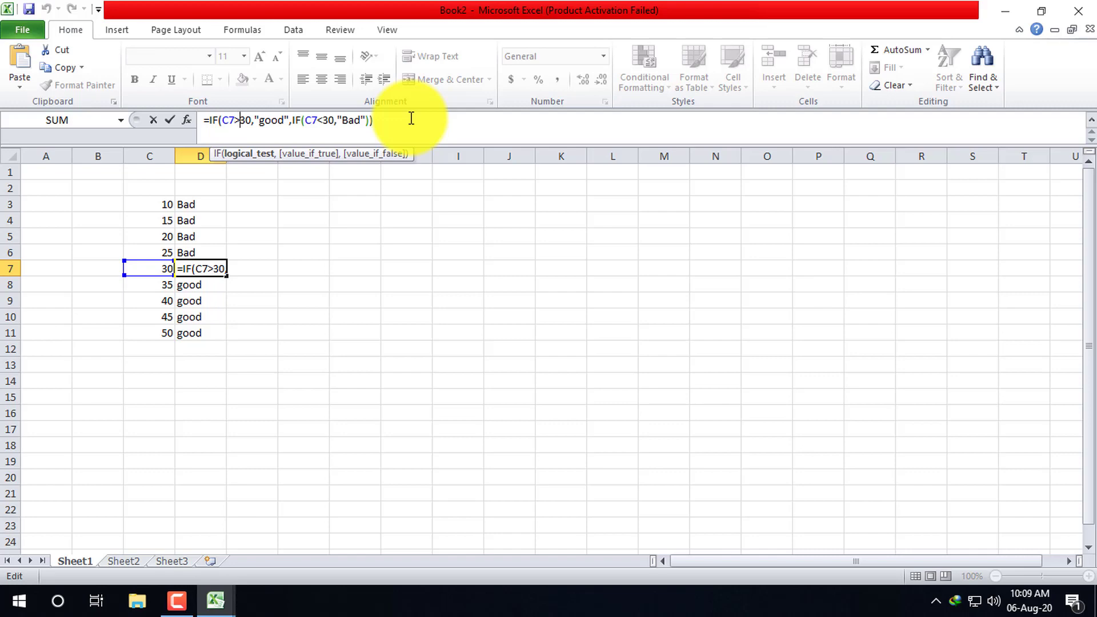
{"action": "type", "text": "="}
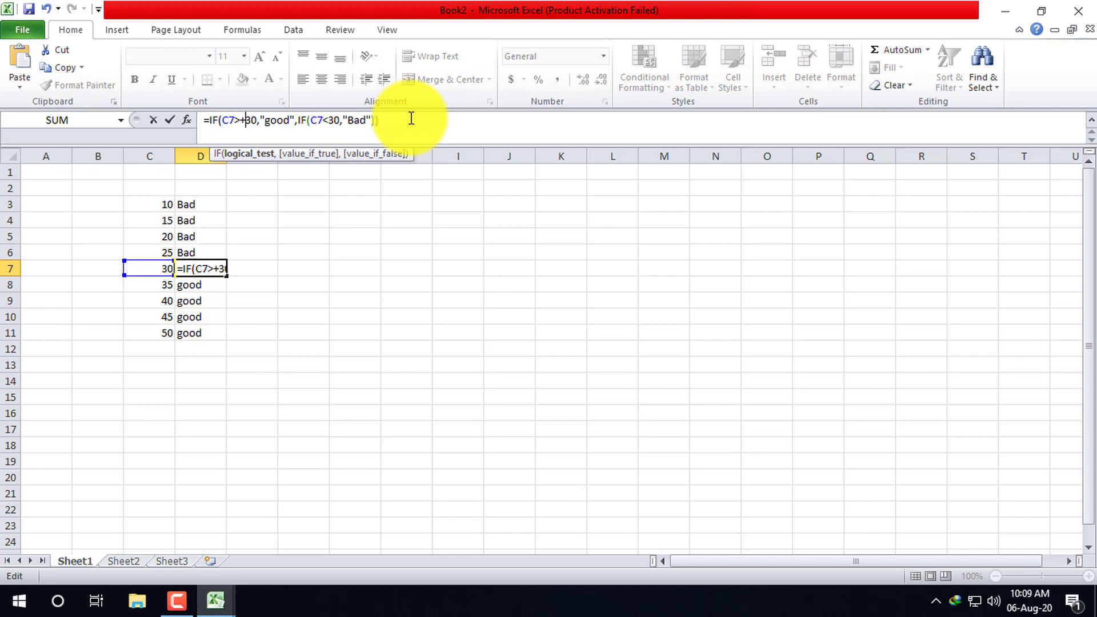
{"action": "key", "text": "BackSpace"}
{"action": "type", "text": "="}
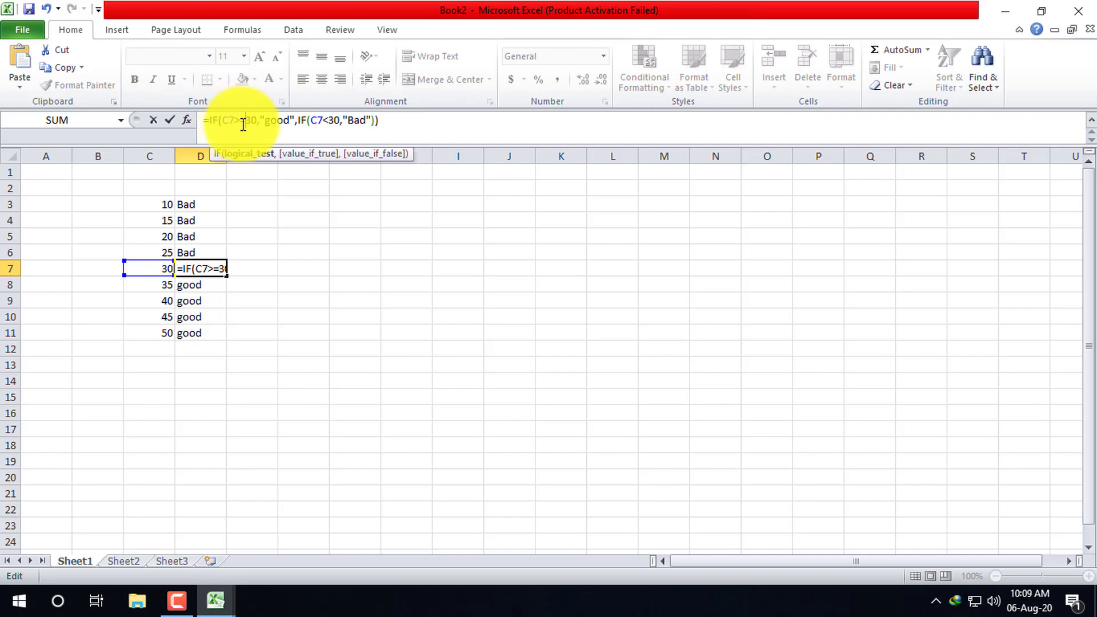
{"action": "key", "text": "Return"}
Fill D7's formula up to D3 and down to D11
{"action": "left_click", "coordinate": [190, 269]}
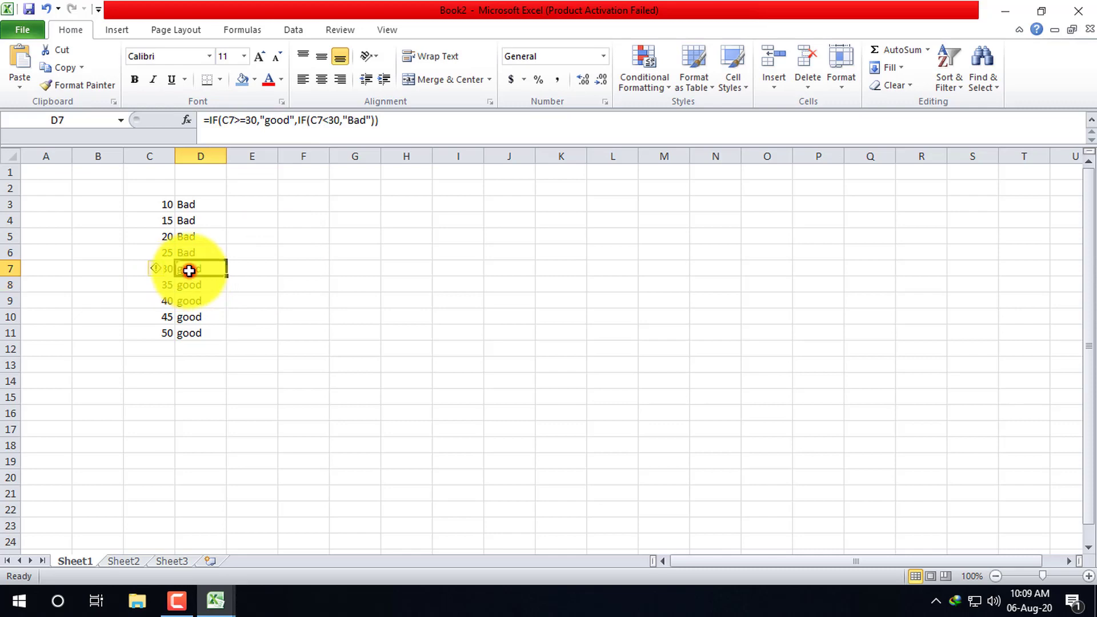
{"action": "left_click_drag", "start_coordinate": [227, 276], "coordinate": [216, 200]}
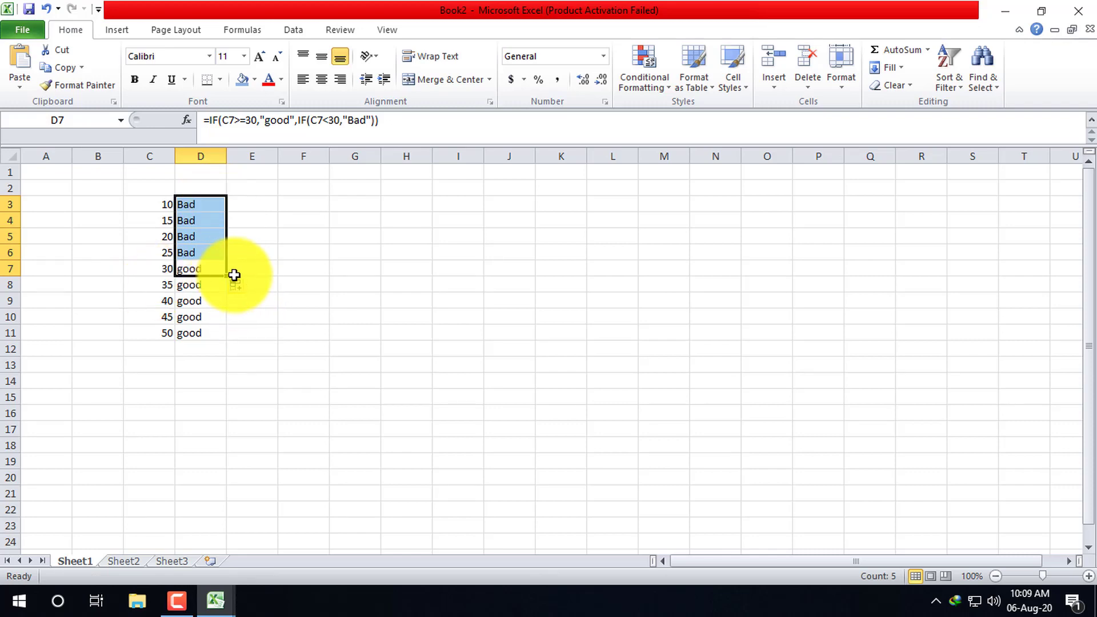
{"action": "left_click_drag", "start_coordinate": [228, 275], "coordinate": [225, 335]}
Check the filled formulas and ratings in column D from D3 to D11
{"action": "left_click", "coordinate": [201, 204]}
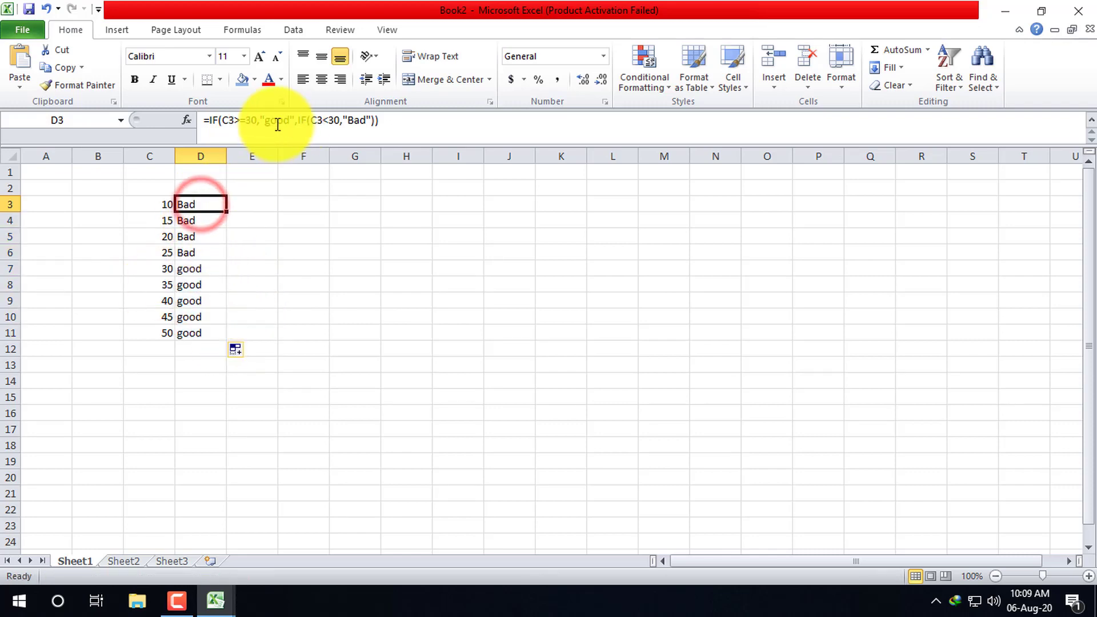
{"action": "left_click", "coordinate": [203, 229]}
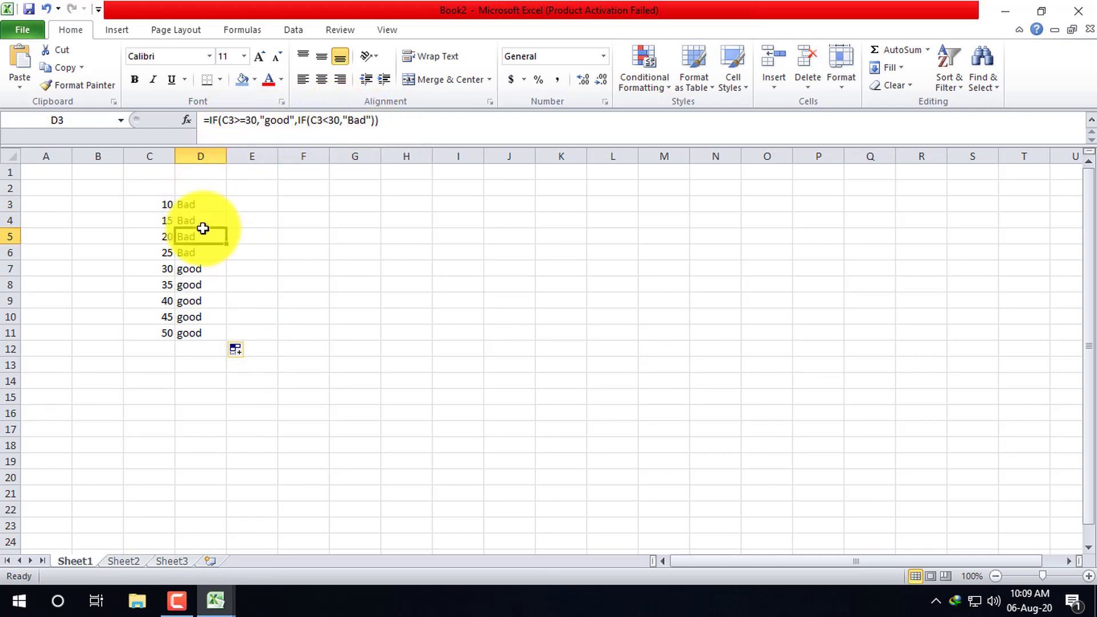
{"action": "left_click", "coordinate": [203, 254]}
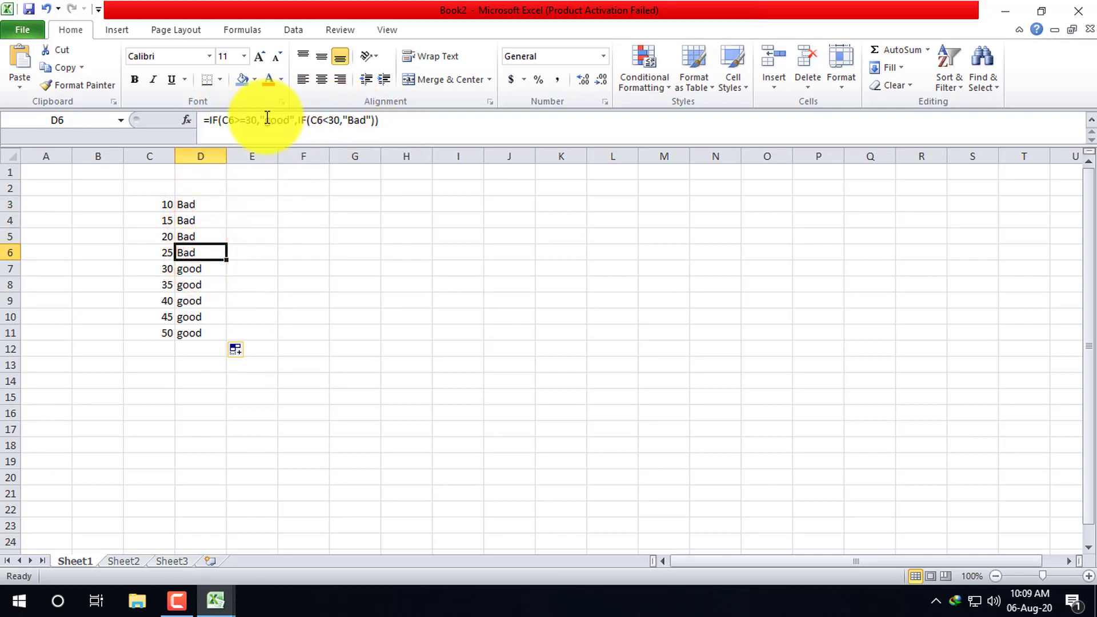
{"action": "left_click", "coordinate": [208, 278]}
{"action": "left_click", "coordinate": [209, 300]}
{"action": "left_click", "coordinate": [208, 333]}
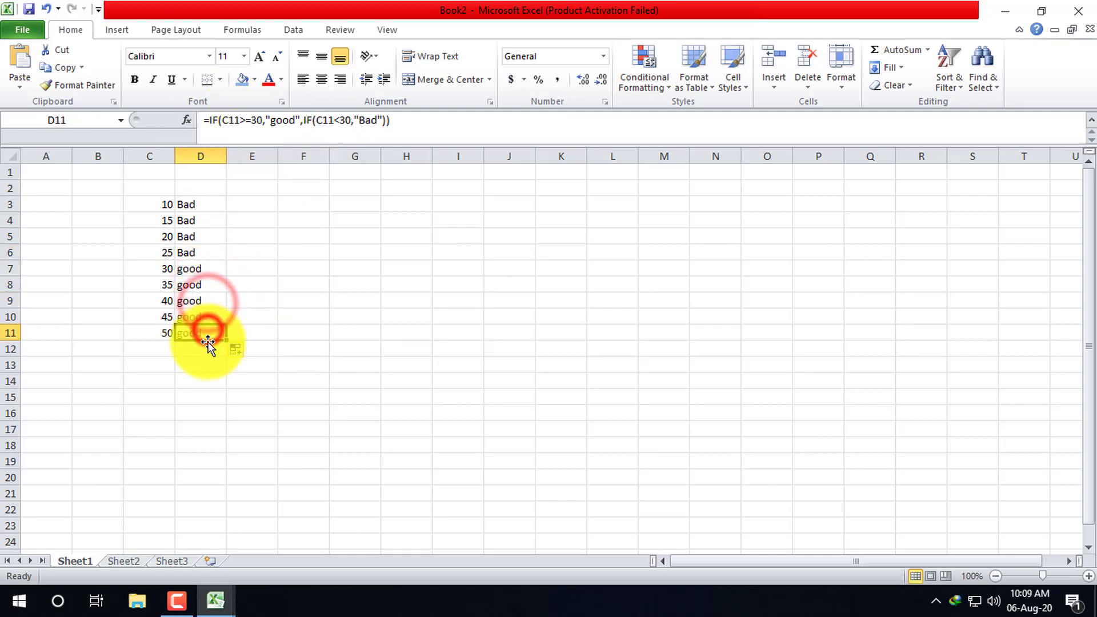
{"action": "left_click", "coordinate": [207, 301]}
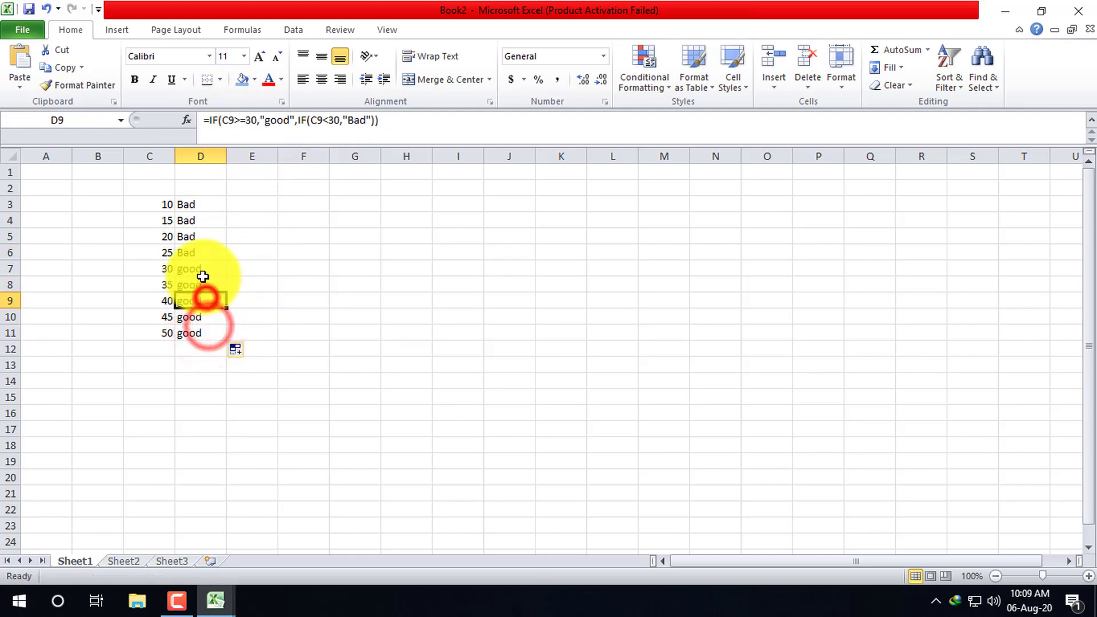
Change the nested IF in D3's formula to test C3>20 and return ">20" as the value if true
{"action": "left_click", "coordinate": [197, 204]}
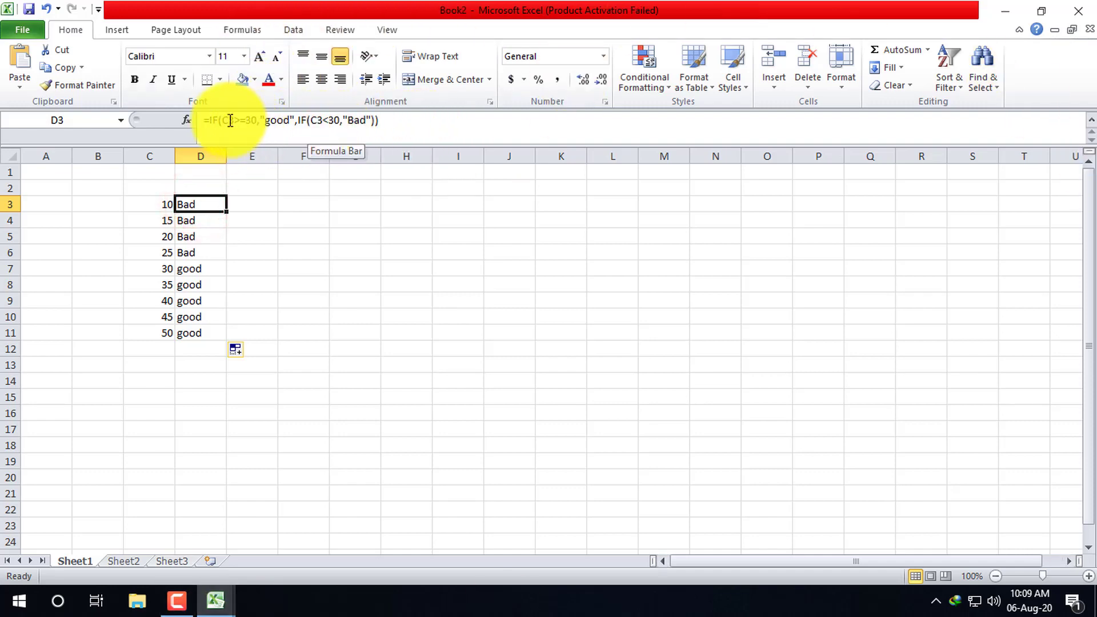
{"action": "left_click", "coordinate": [213, 120]}
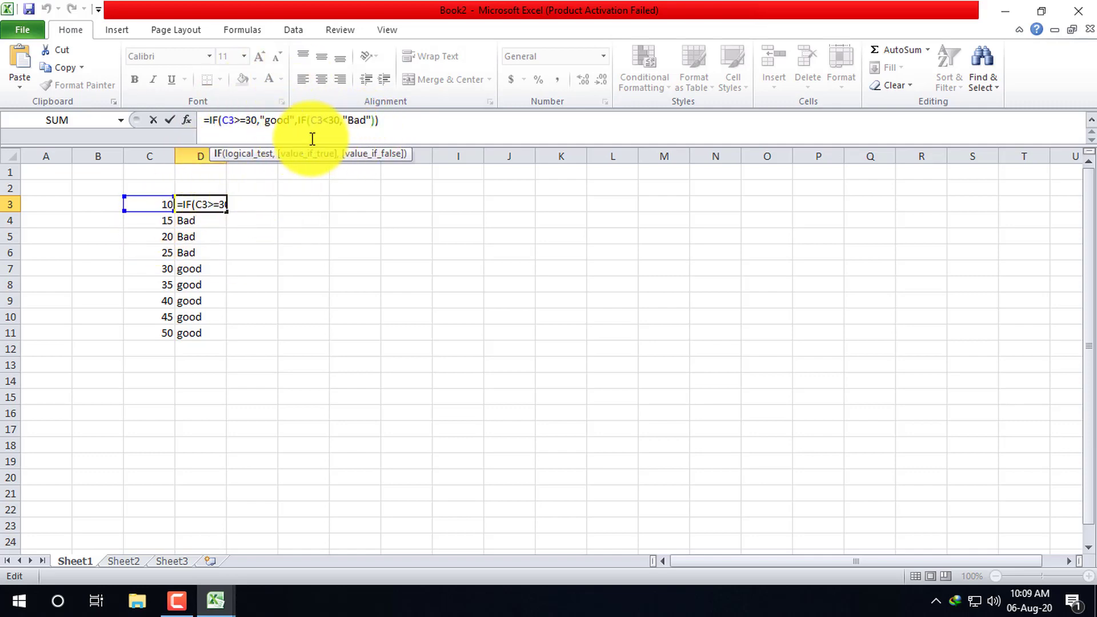
{"action": "left_click", "coordinate": [210, 120]}
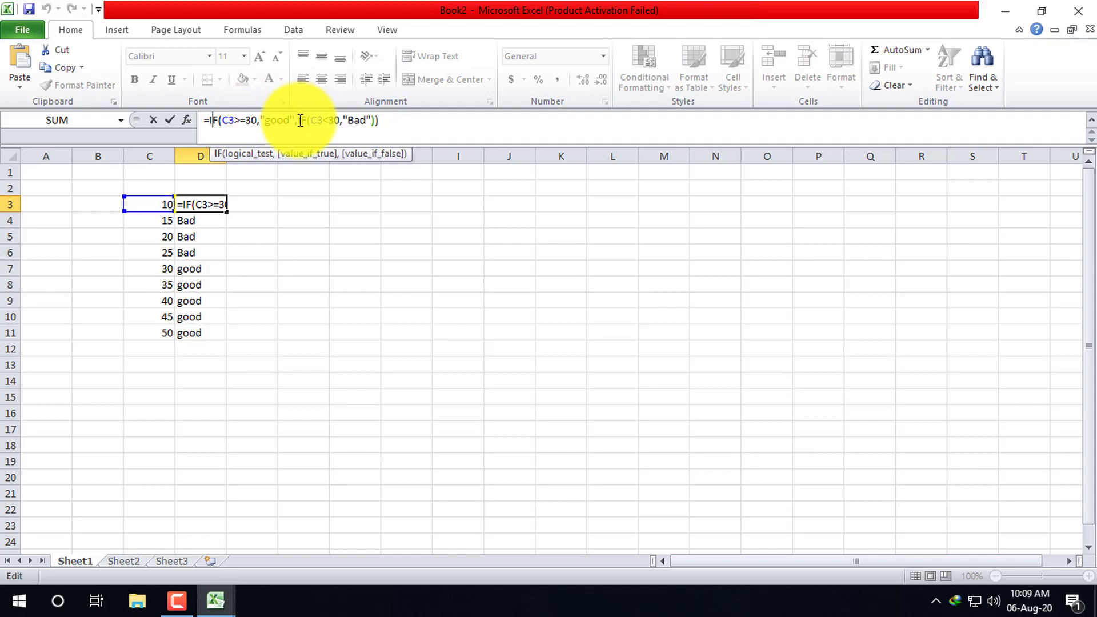
{"action": "left_click", "coordinate": [329, 119]}
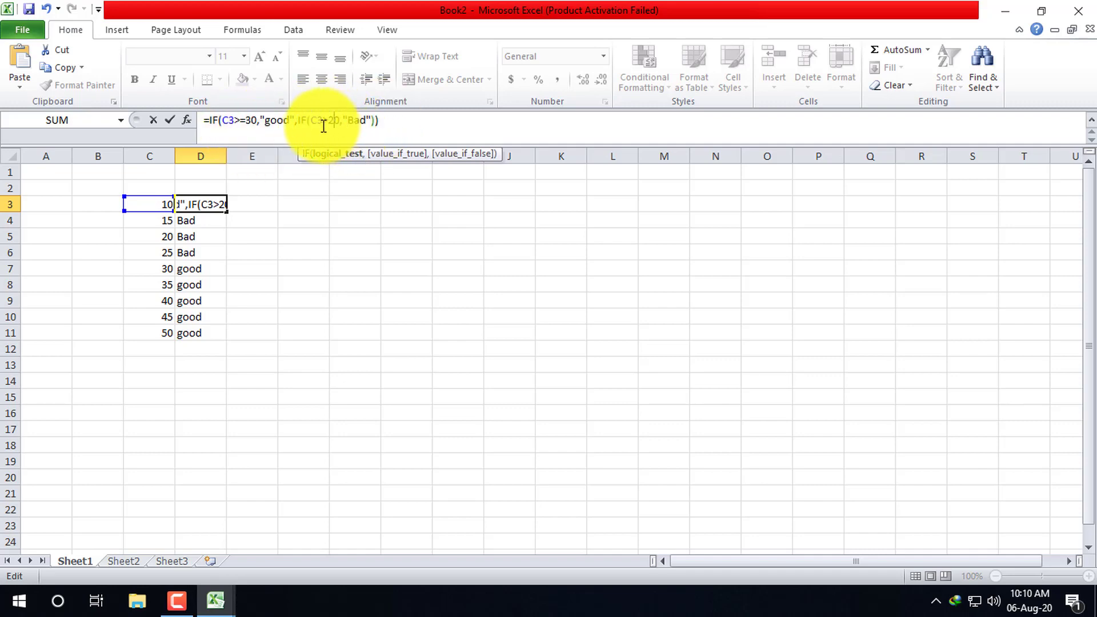
{"action": "left_click", "coordinate": [361, 119]}
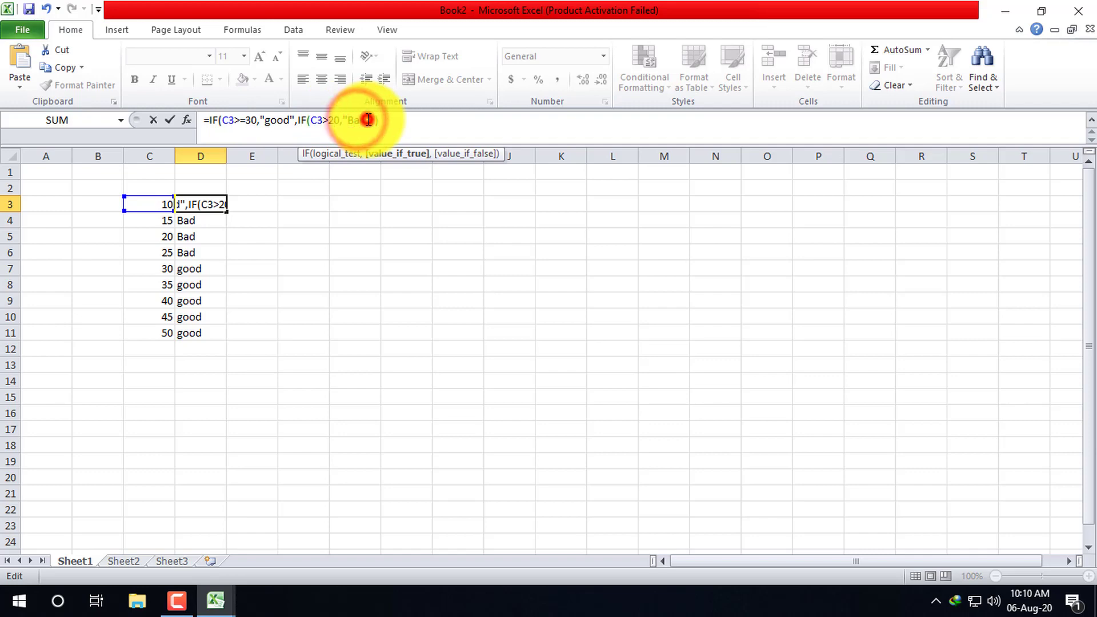
{"action": "left_click_drag", "start_coordinate": [368, 120], "coordinate": [350, 124]}
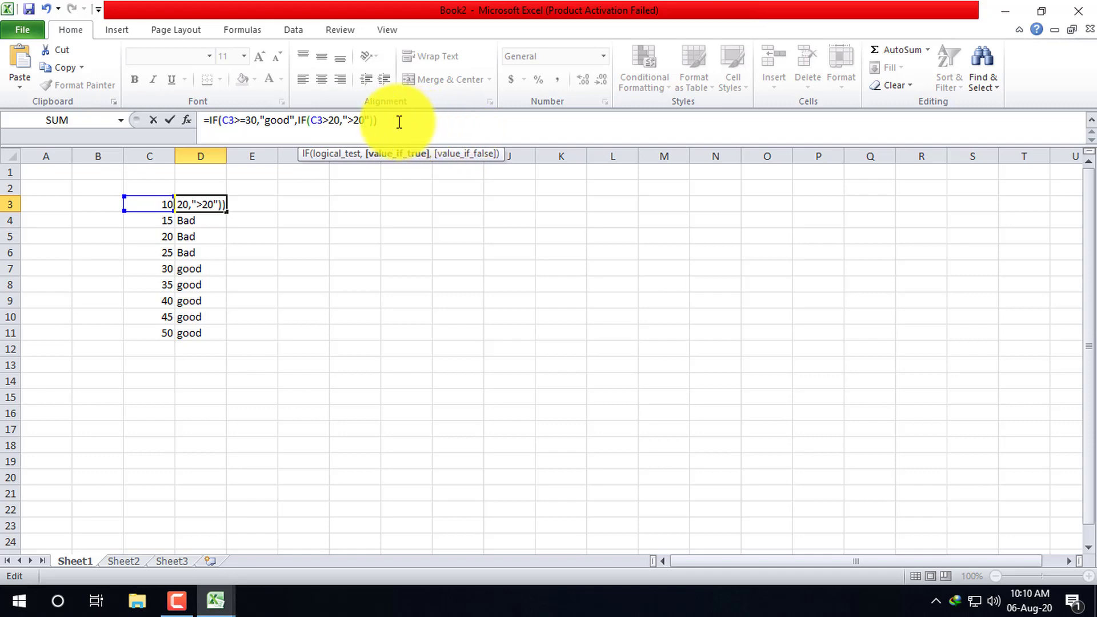
{"action": "key", "text": "Return"}
Fill D3's revised formula down to D11
{"action": "left_click", "coordinate": [207, 205]}
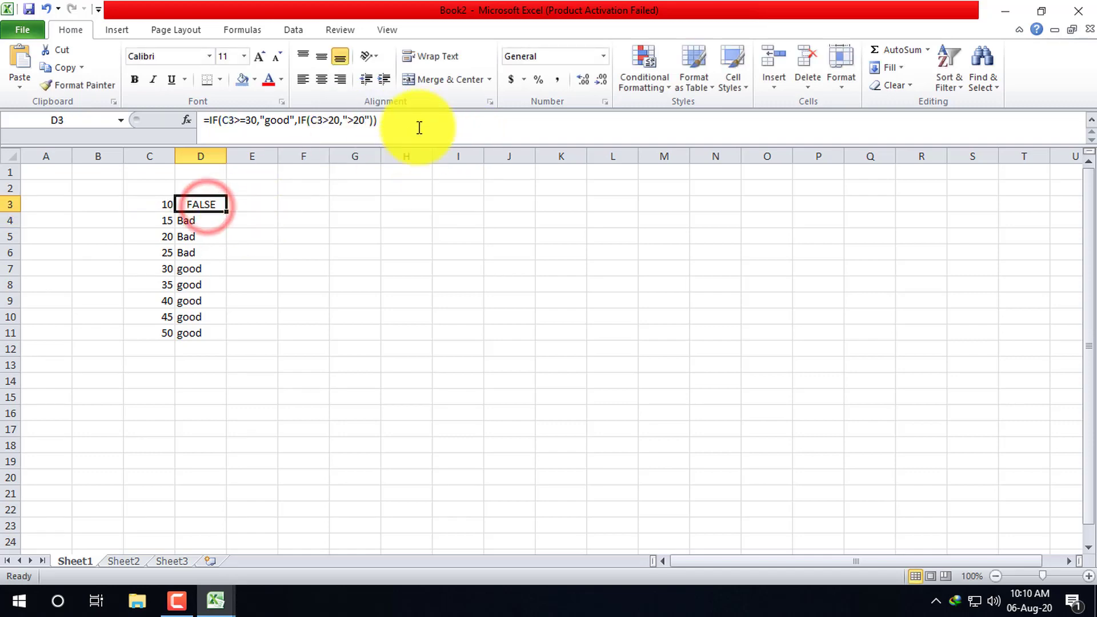
{"action": "left_click", "coordinate": [326, 119]}
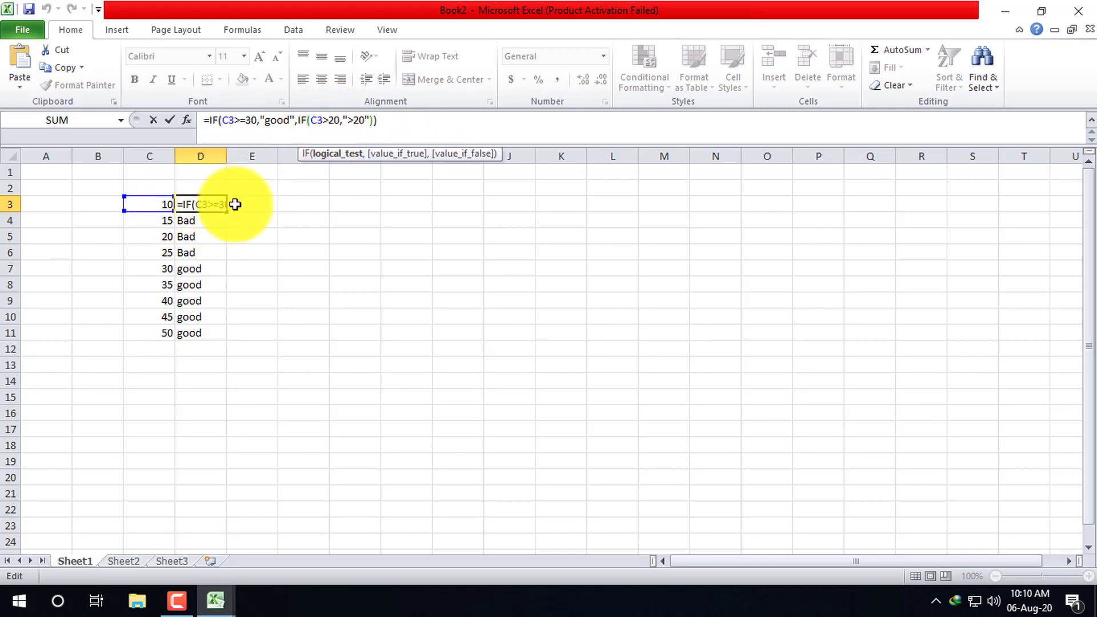
{"action": "key", "text": "Return"}
{"action": "left_click", "coordinate": [201, 204]}
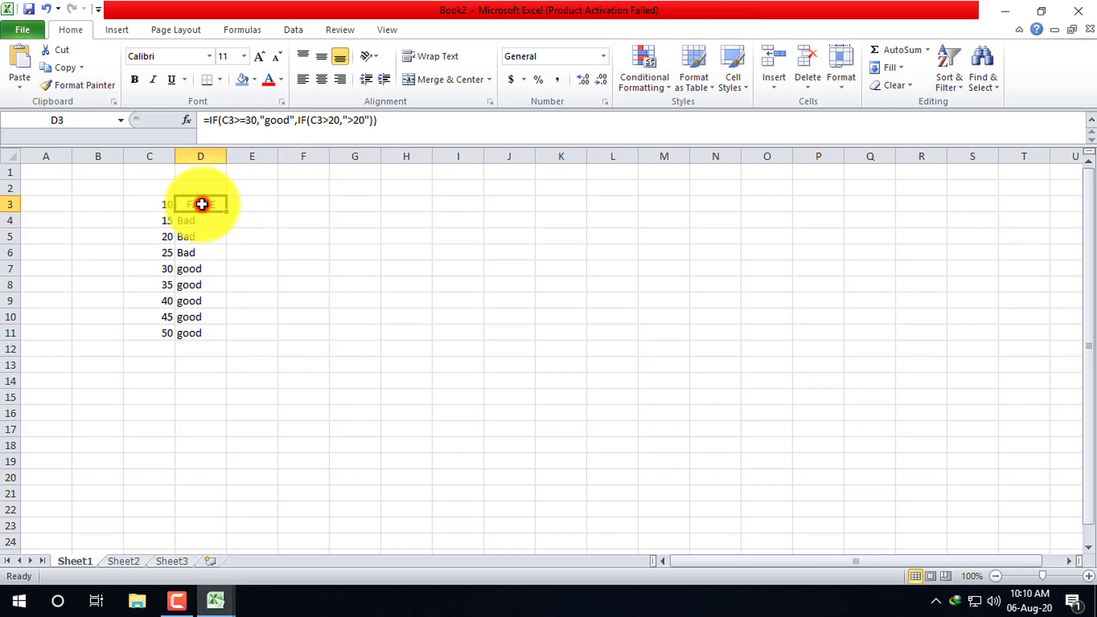
{"action": "left_click_drag", "start_coordinate": [226, 212], "coordinate": [223, 338]}
Add "<20" as the value if false of the nested IF in D5's formula
{"action": "left_click", "coordinate": [199, 252]}
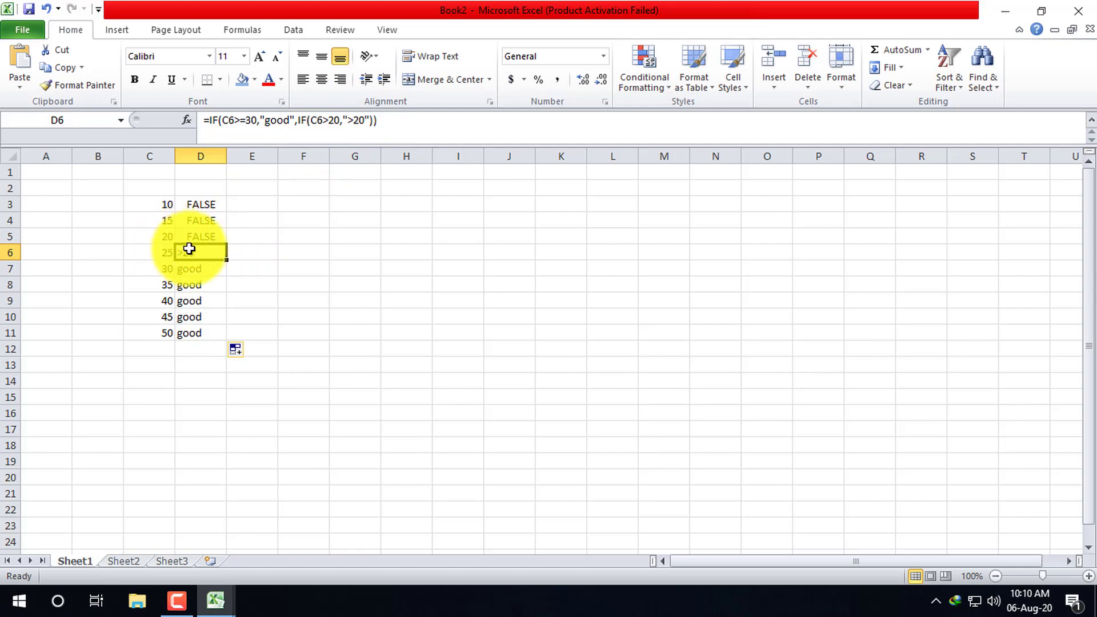
{"action": "left_click", "coordinate": [203, 201]}
{"action": "left_click", "coordinate": [207, 234]}
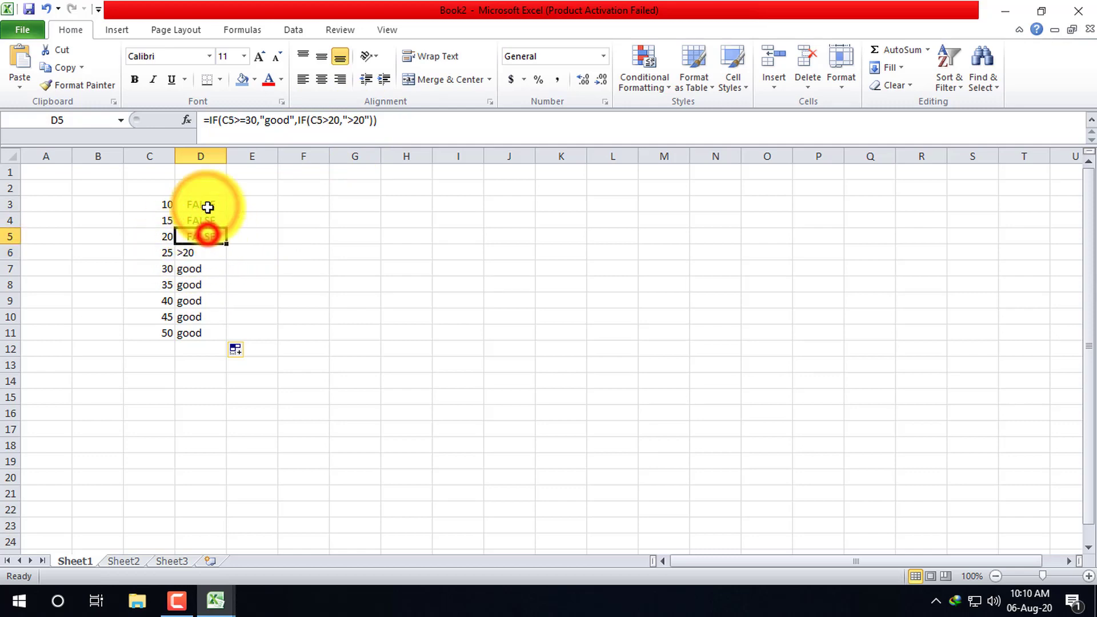
{"action": "left_click", "coordinate": [209, 201]}
{"action": "left_click", "coordinate": [205, 221]}
{"action": "left_click", "coordinate": [205, 238]}
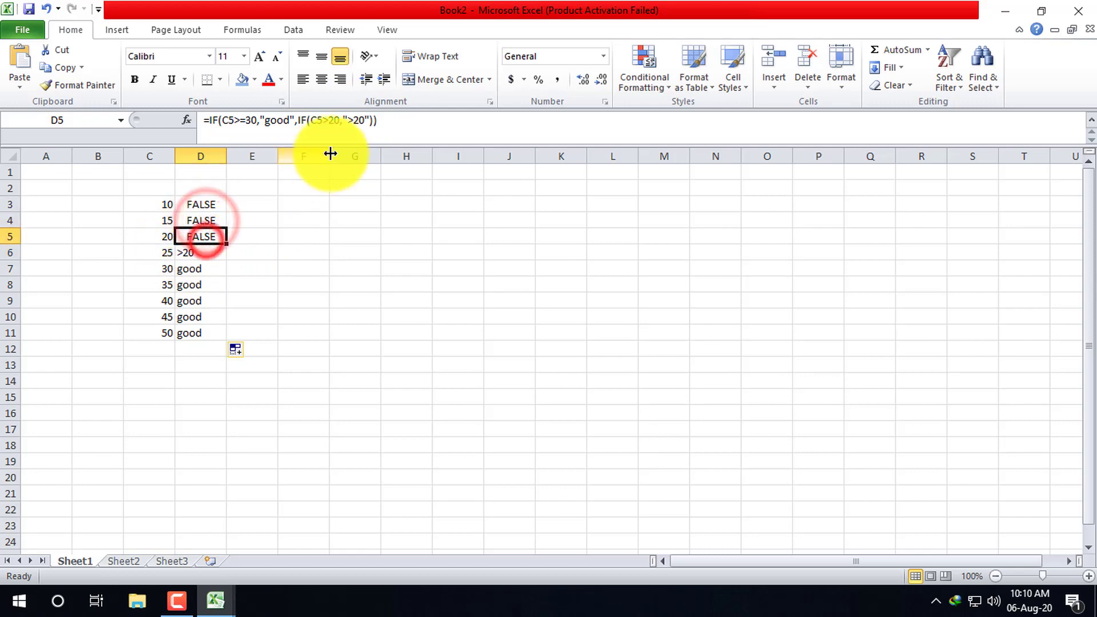
{"action": "left_click", "coordinate": [366, 120]}
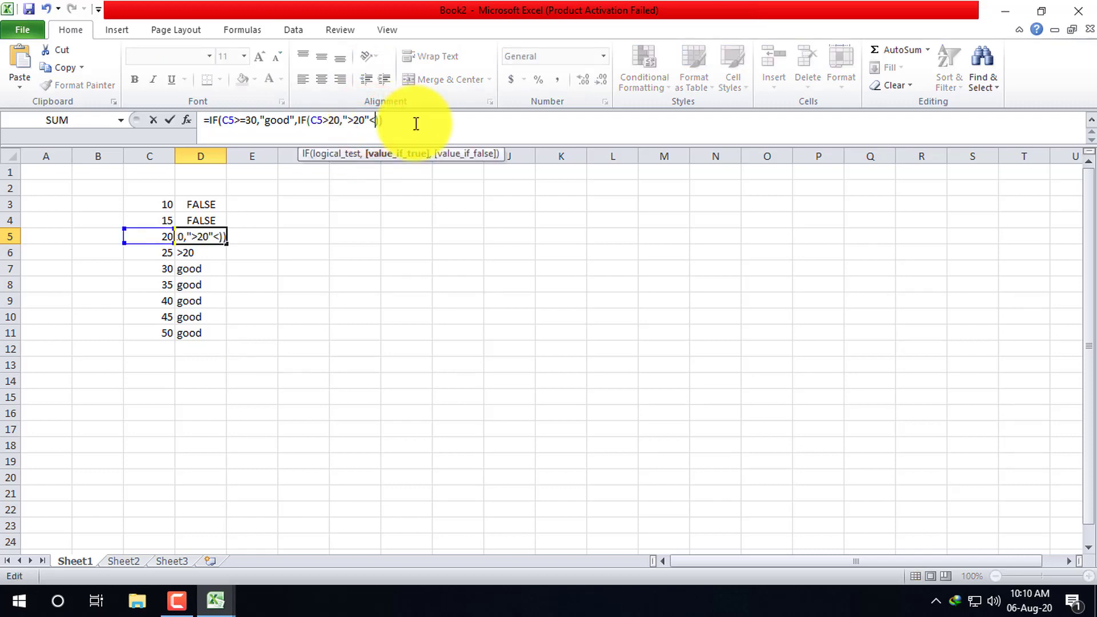
{"action": "type", "text": ","}
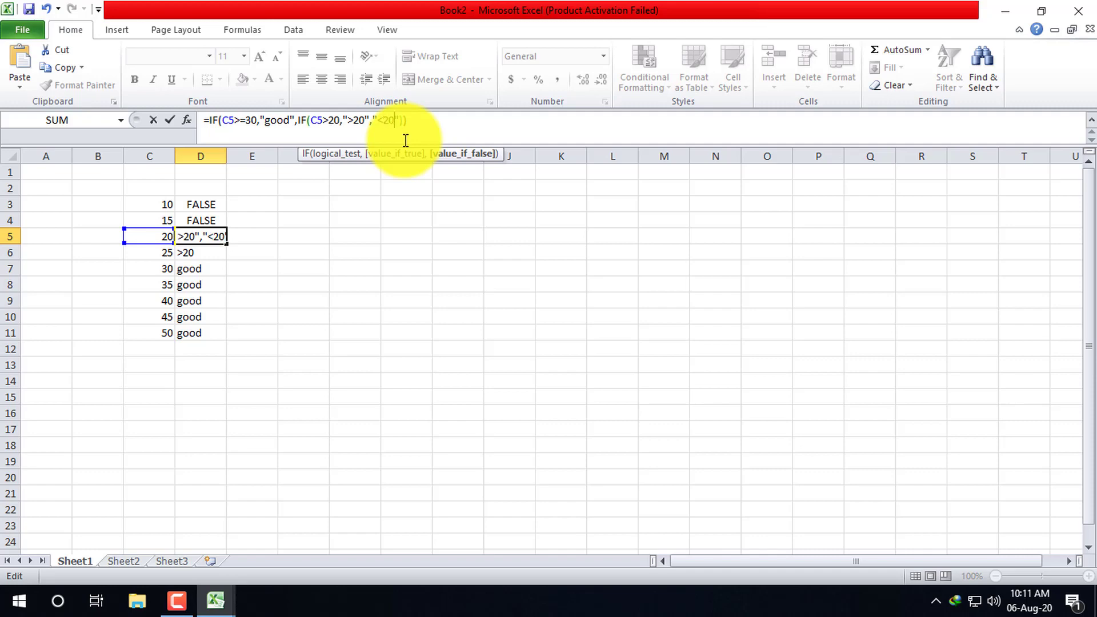
{"action": "key", "text": "Return"}
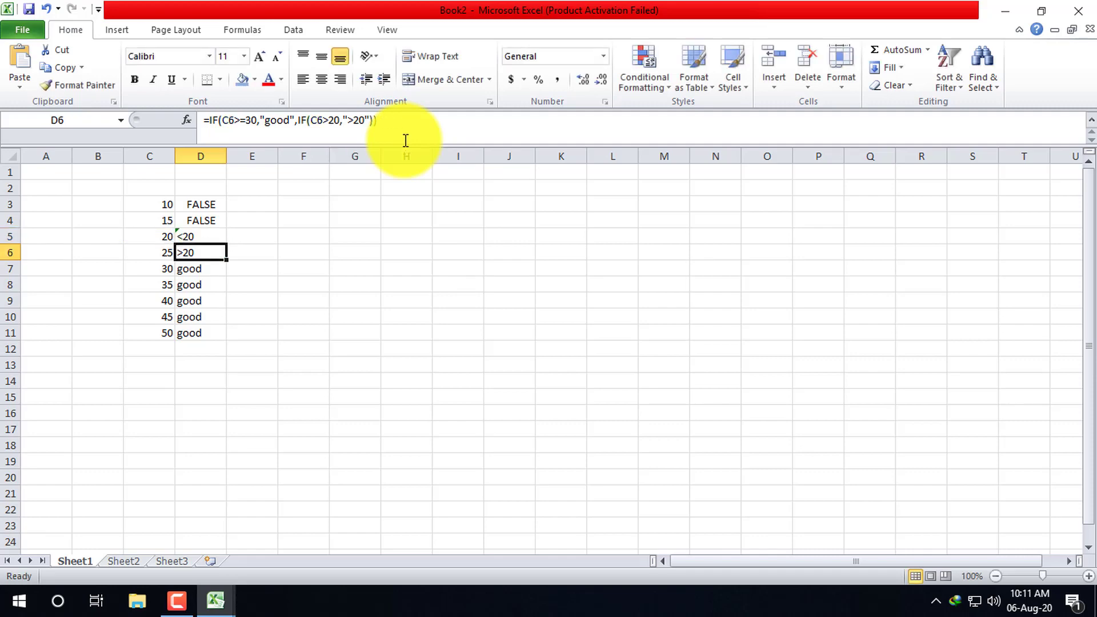
Fill D5's formula up to D3 and down to D11
{"action": "left_click", "coordinate": [210, 238]}
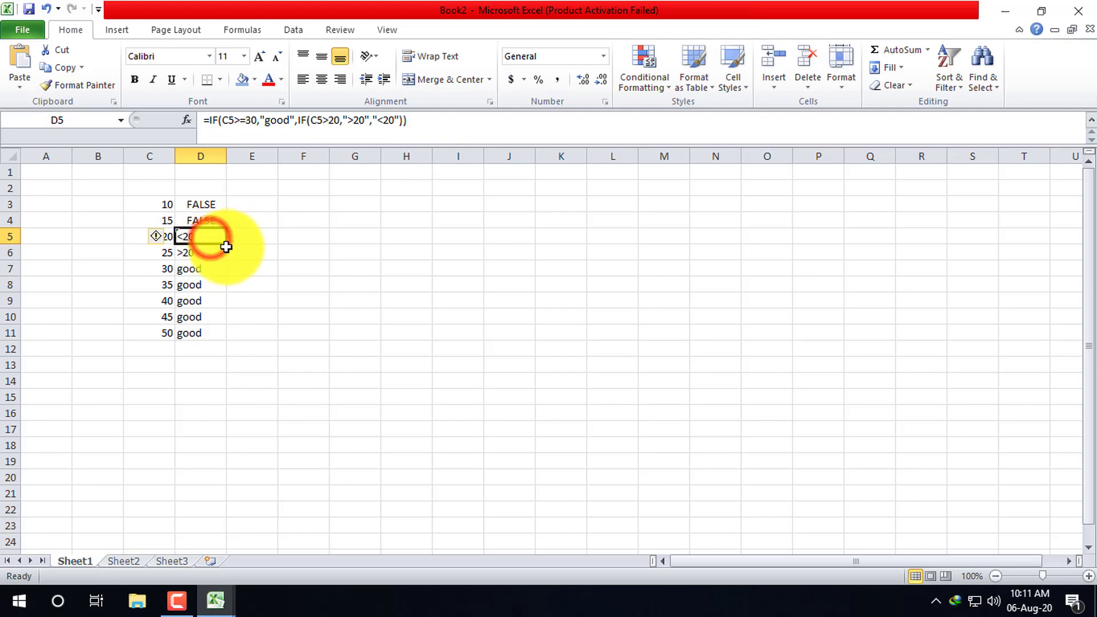
{"action": "left_click_drag", "start_coordinate": [226, 243], "coordinate": [224, 201]}
{"action": "left_click_drag", "start_coordinate": [225, 243], "coordinate": [222, 335]}
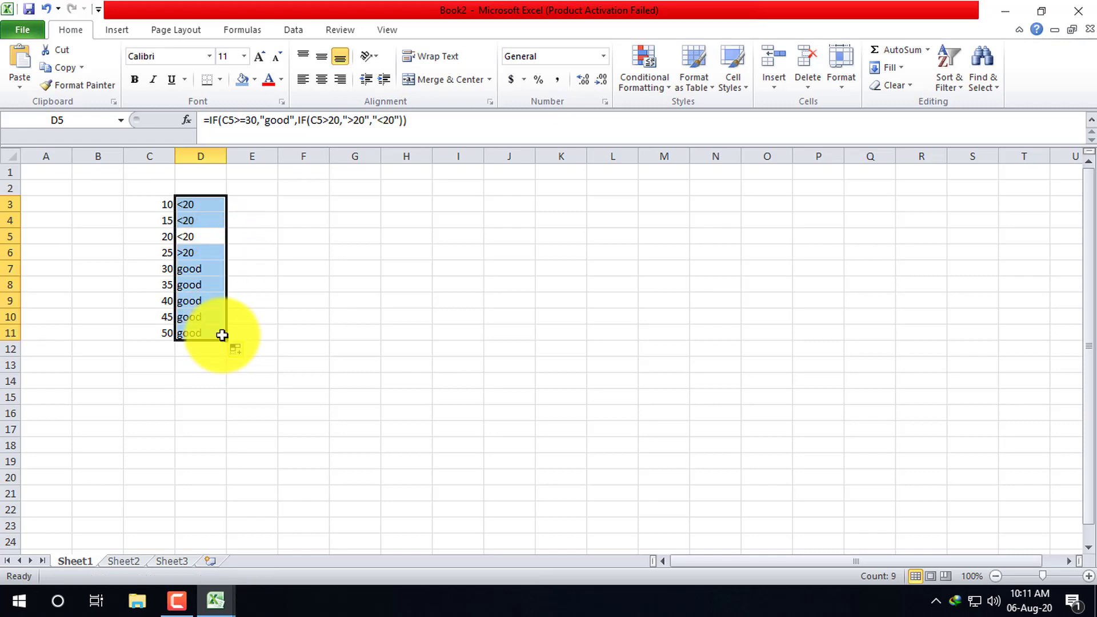
{"action": "left_click", "coordinate": [286, 247]}
Insert a third nested IF with the test C3<20 before "<20" in D3's formula and try to enter it
{"action": "left_click", "coordinate": [201, 205]}
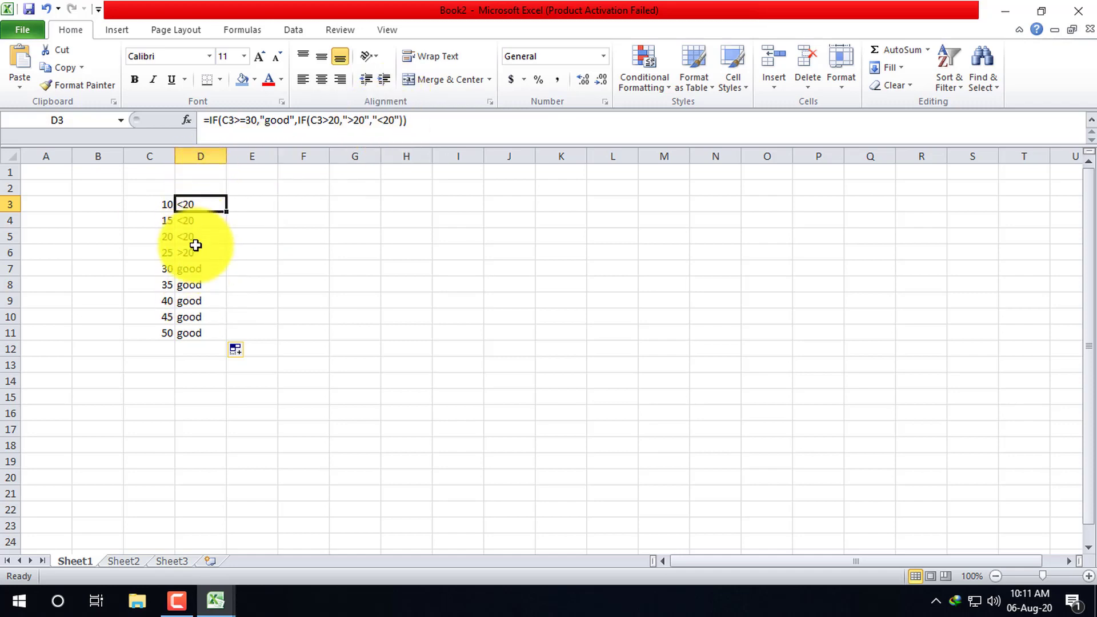
{"action": "left_click_drag", "start_coordinate": [373, 119], "coordinate": [400, 120]}
{"action": "left_click", "coordinate": [373, 120]}
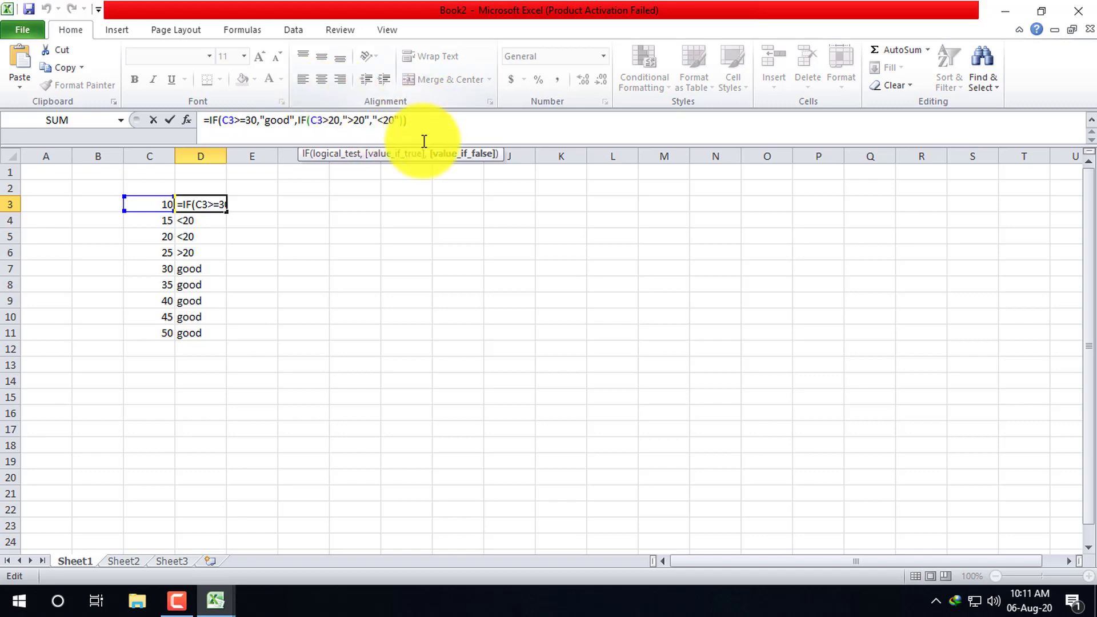
{"action": "type", "text": "if"}
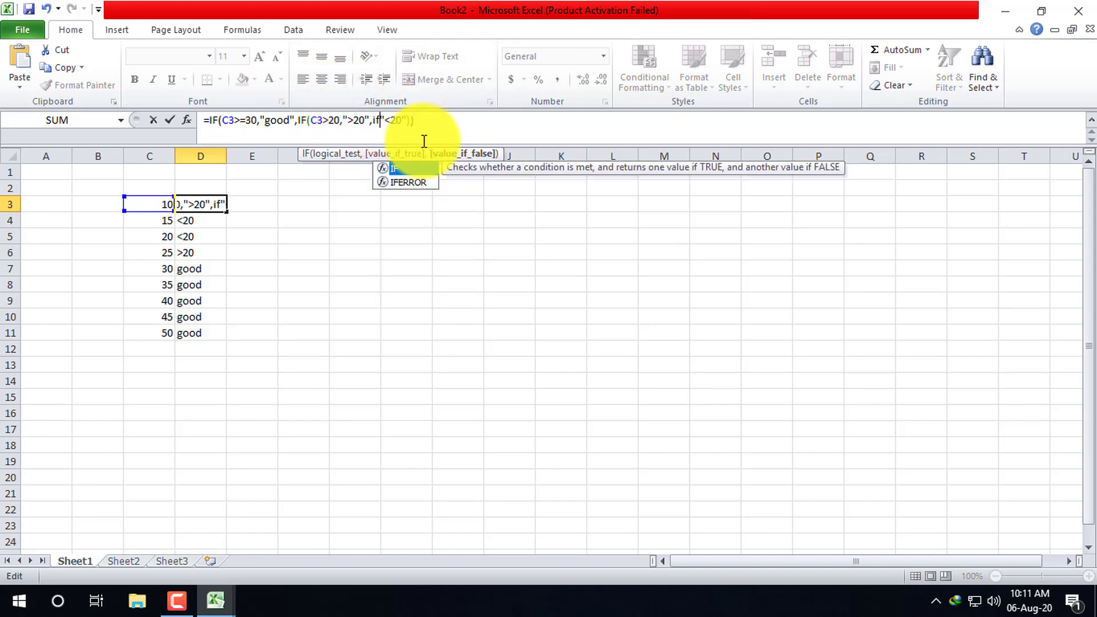
{"action": "type", "text": "("}
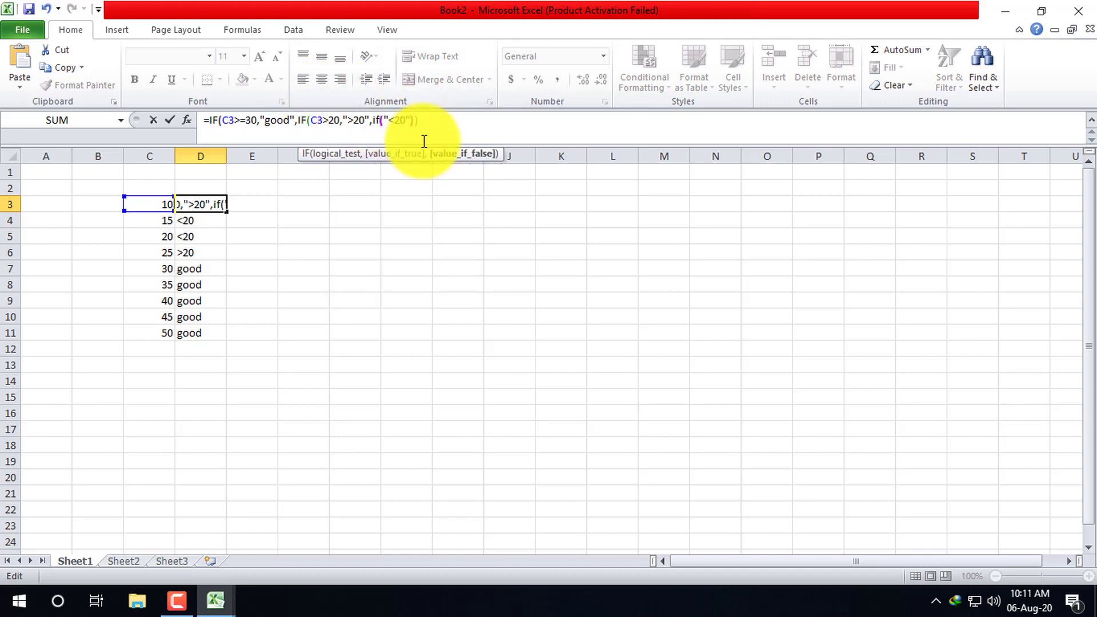
{"action": "type", "text": ")"}
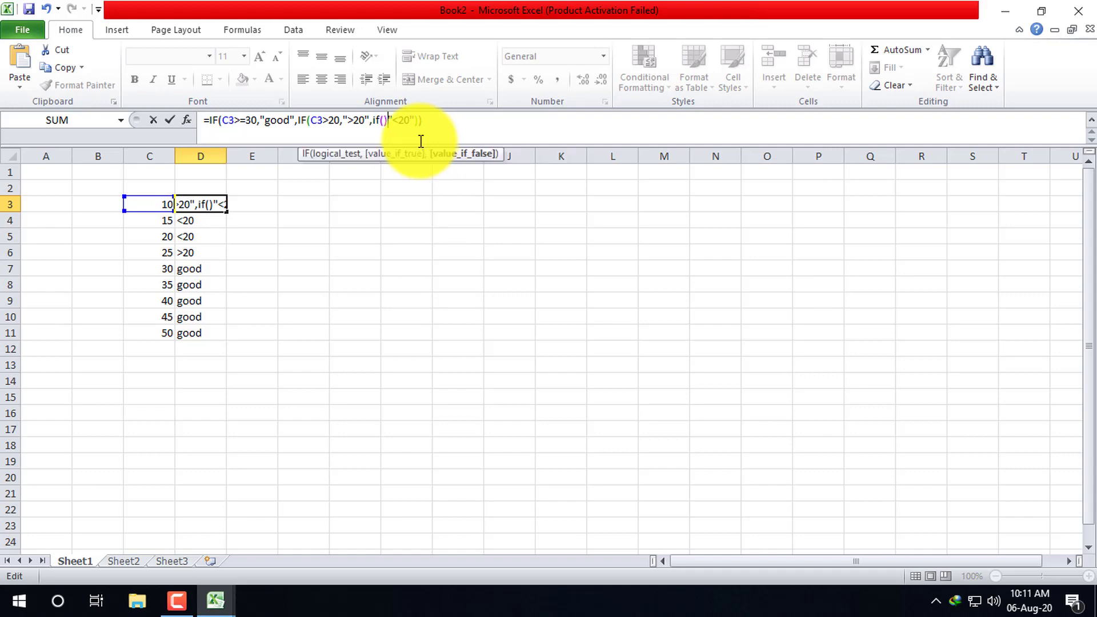
{"action": "left_click", "coordinate": [382, 120]}
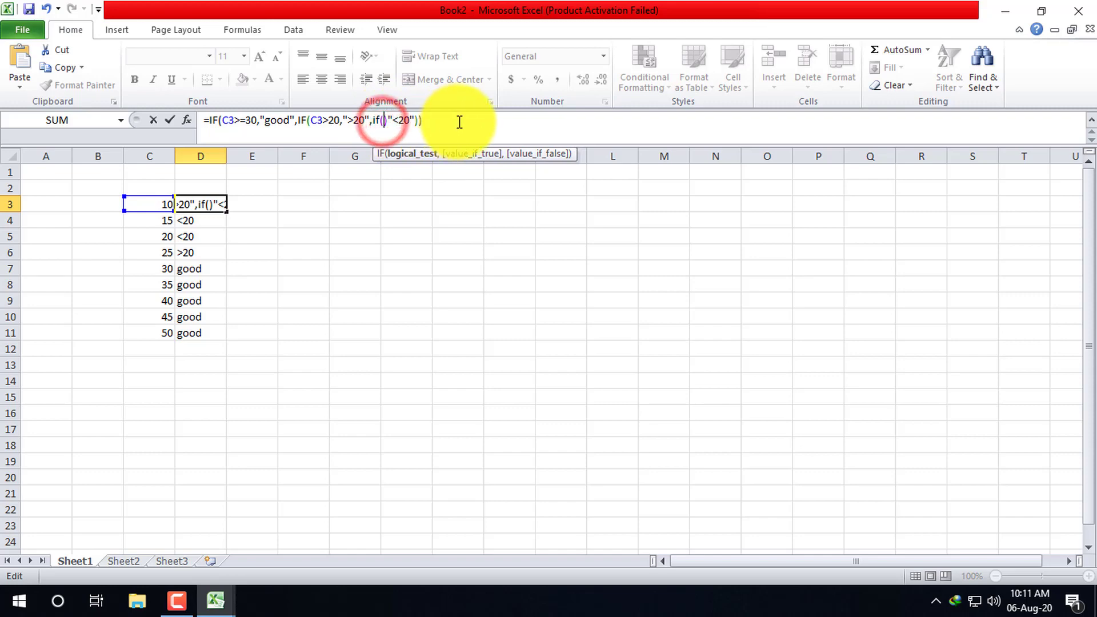
{"action": "left_click", "coordinate": [158, 203]}
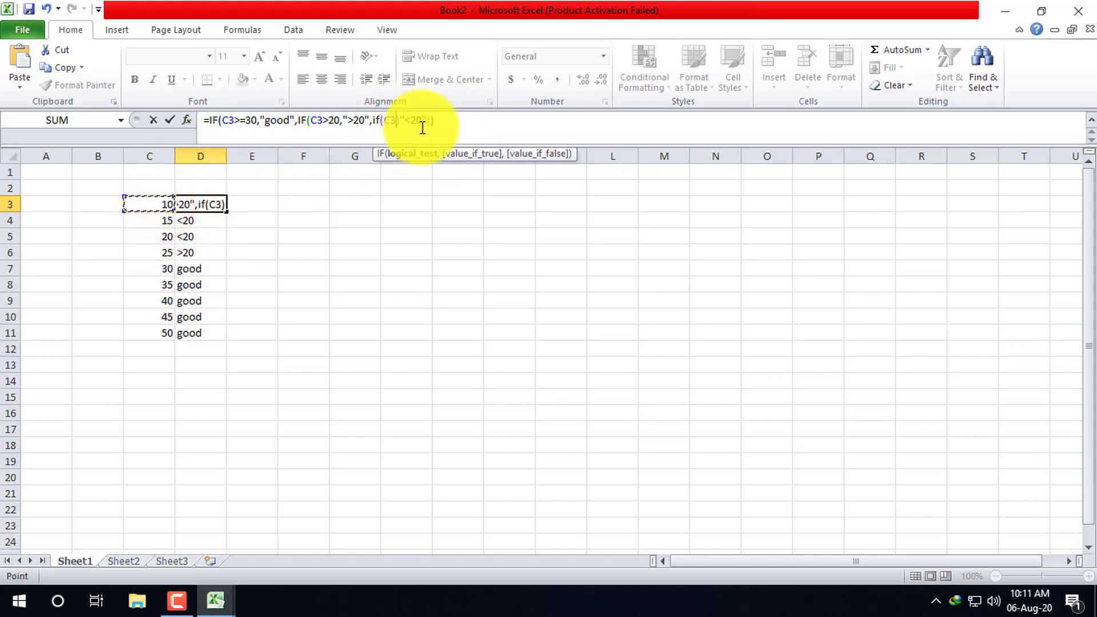
{"action": "type", "text": ">"}
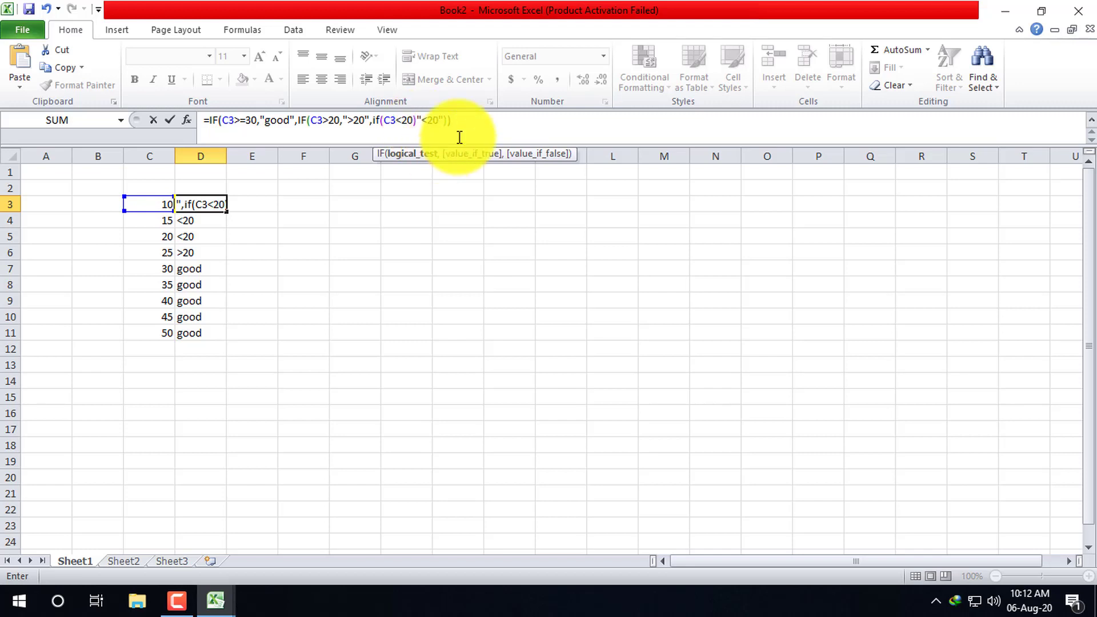
{"action": "key", "text": "Return"}
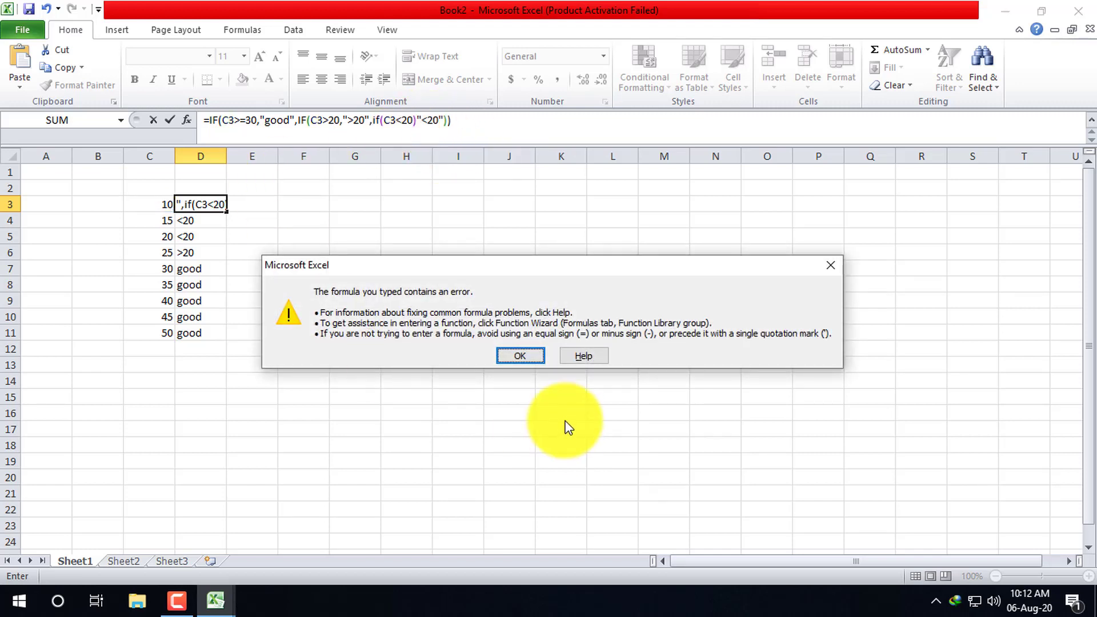
{"action": "left_click", "coordinate": [524, 356]}
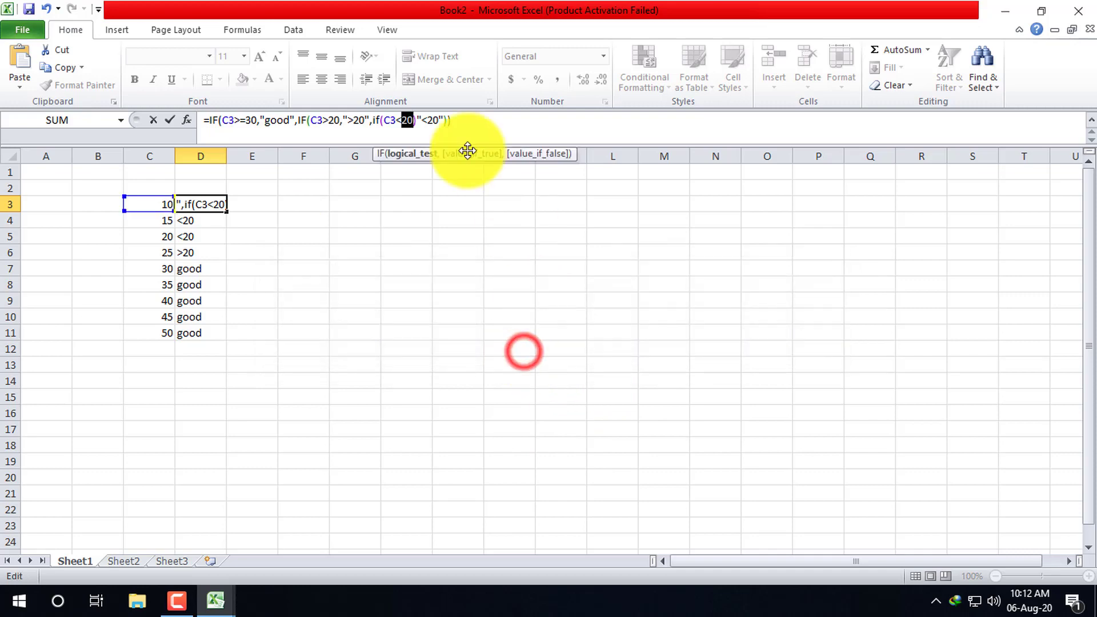
Correct the third IF in D3 to IF(C3<20,"<20") and fill the formula down to D11
{"action": "left_click", "coordinate": [411, 120]}
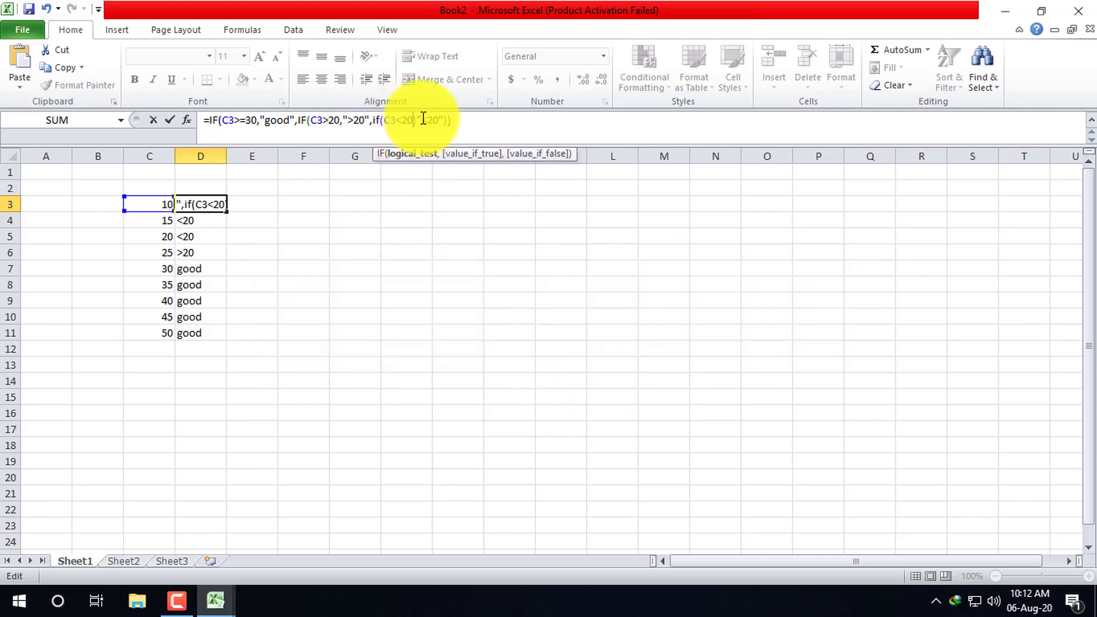
{"action": "type", "text": ")"}
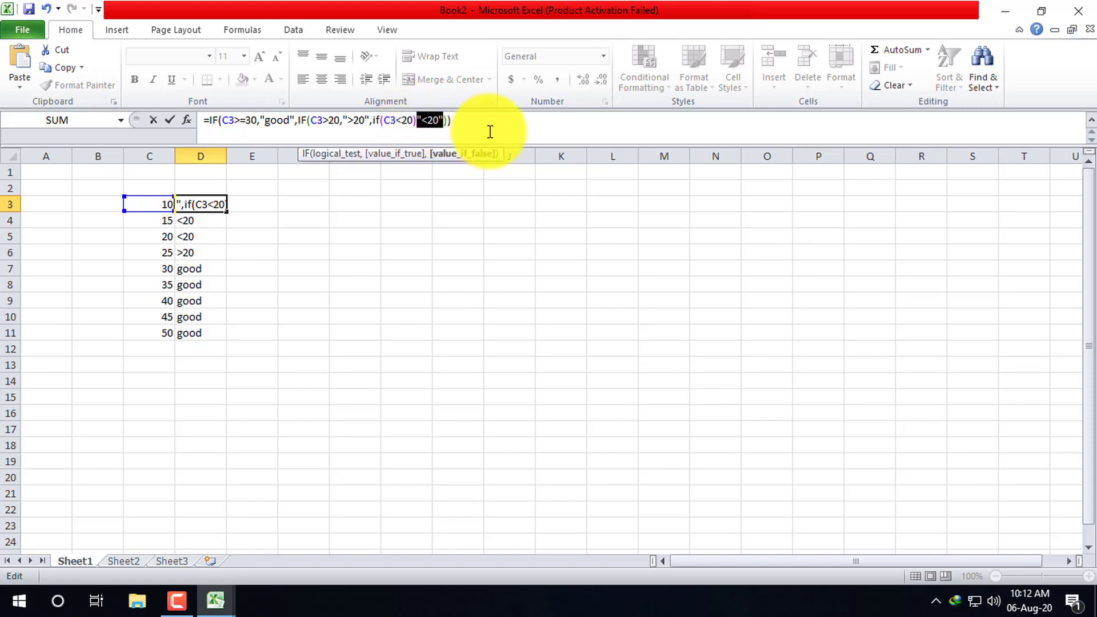
{"action": "key", "text": "Delete"}
{"action": "left_click", "coordinate": [412, 119]}
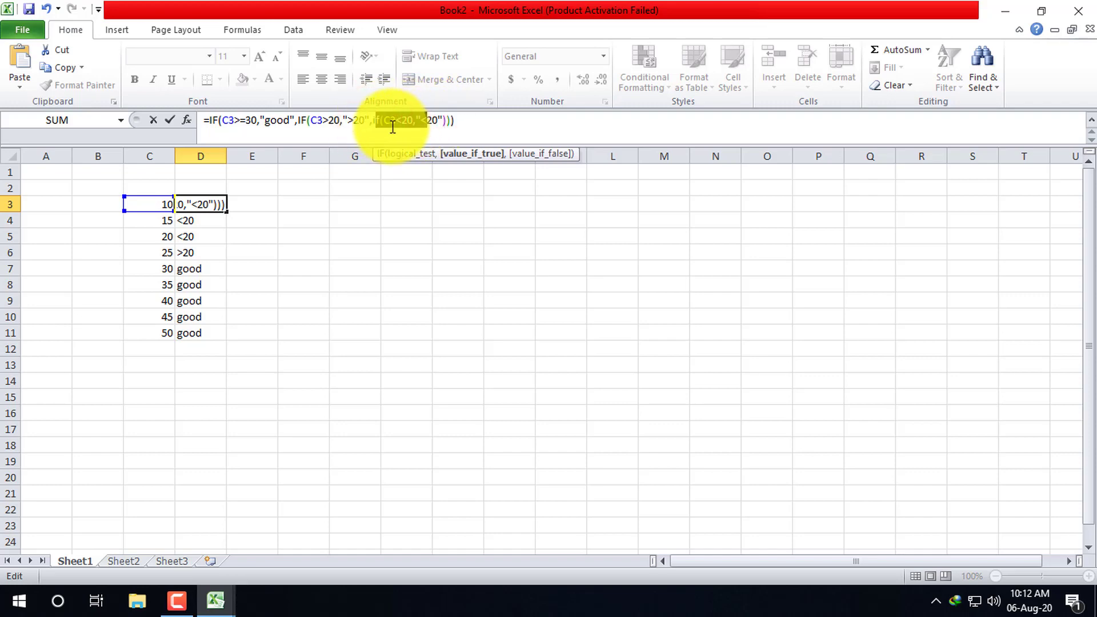
{"action": "left_click", "coordinate": [391, 118]}
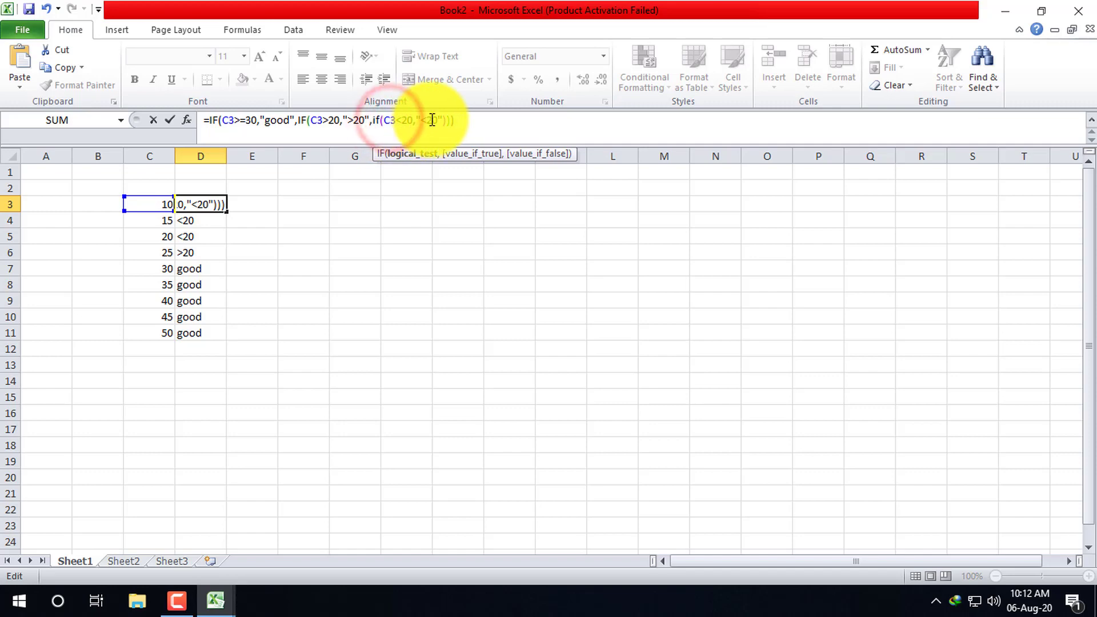
{"action": "left_click", "coordinate": [433, 119]}
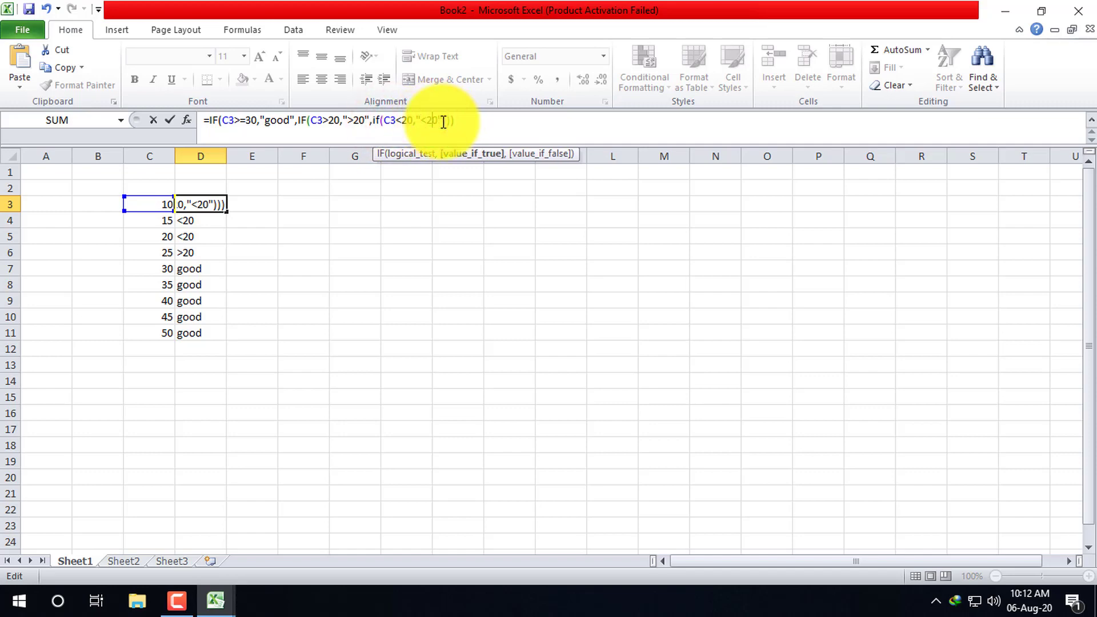
{"action": "key", "text": "Return"}
{"action": "left_click", "coordinate": [204, 203]}
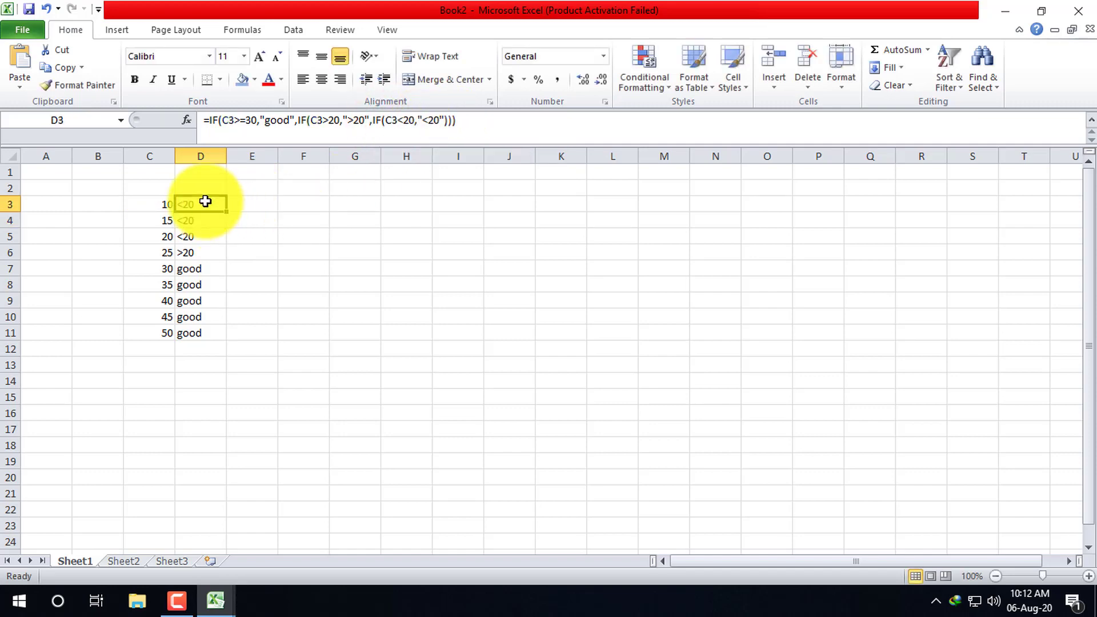
{"action": "left_click_drag", "start_coordinate": [228, 211], "coordinate": [219, 338]}
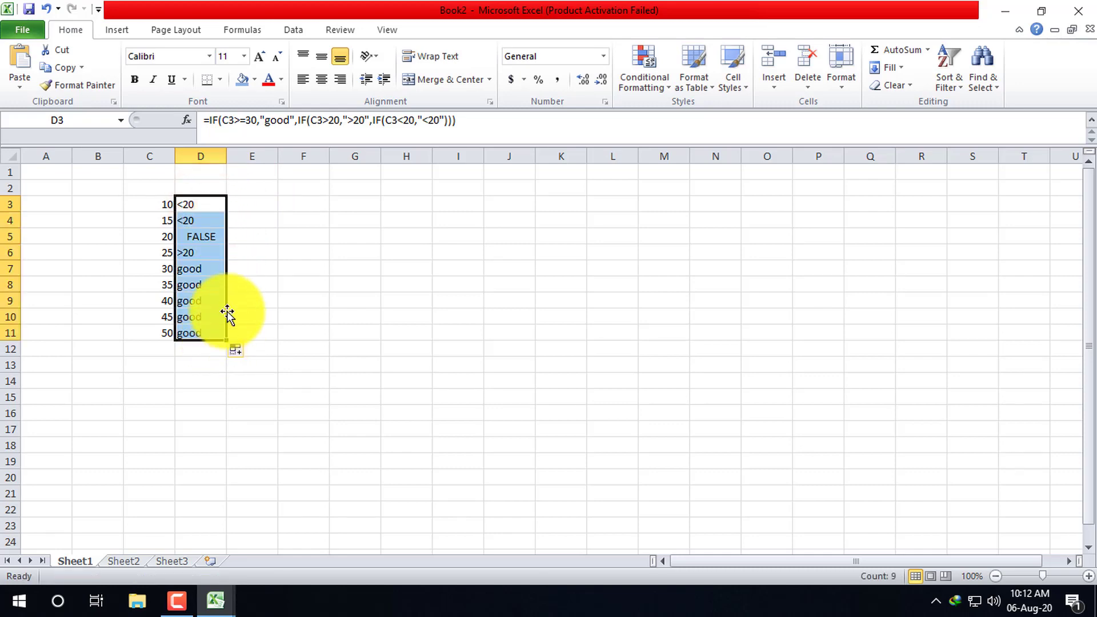
Change the third IF in D5's formula to test C5<=20 and return "<=20" as the value if true
{"action": "left_click", "coordinate": [203, 236]}
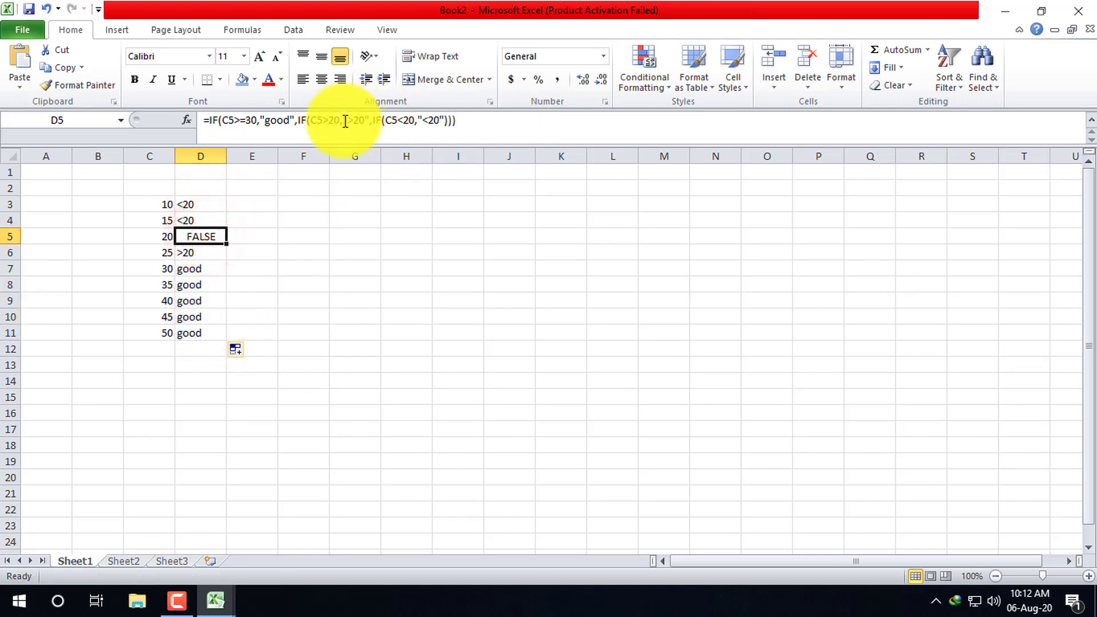
{"action": "left_click", "coordinate": [402, 120]}
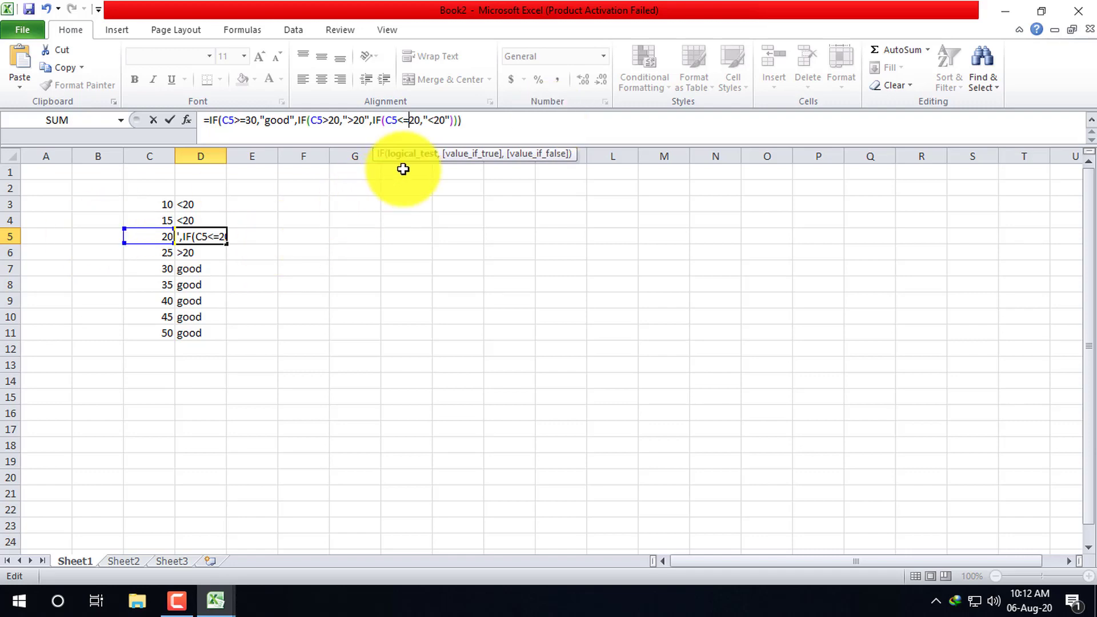
{"action": "left_click", "coordinate": [436, 118]}
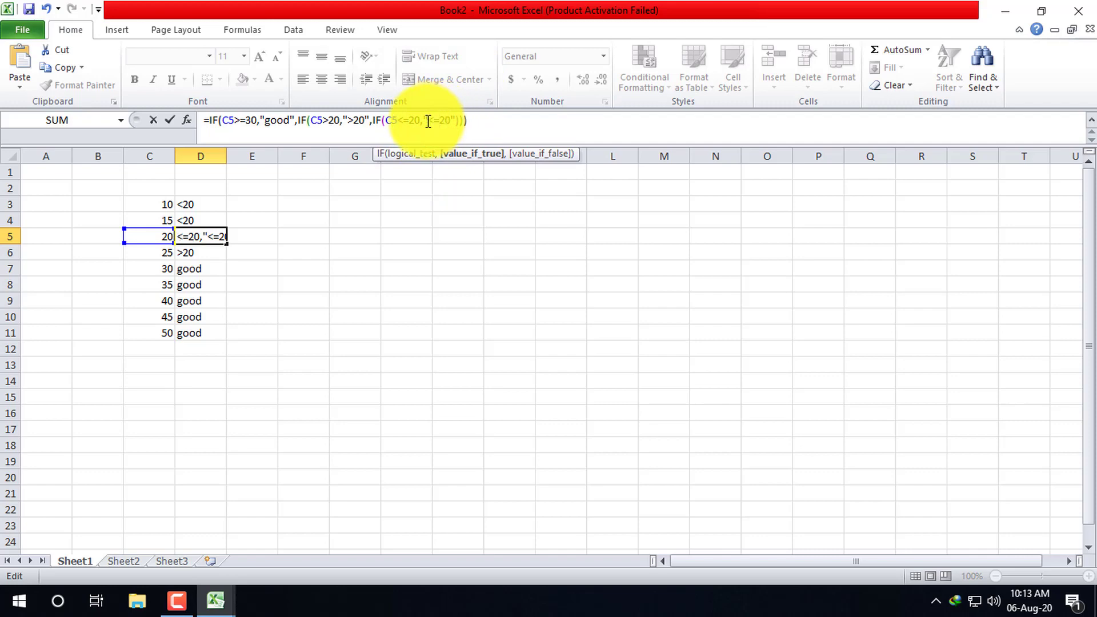
{"action": "key", "text": "Return"}
Fill D5's <=20 version of the formula up to D3 and down to D11
{"action": "left_click", "coordinate": [210, 237]}
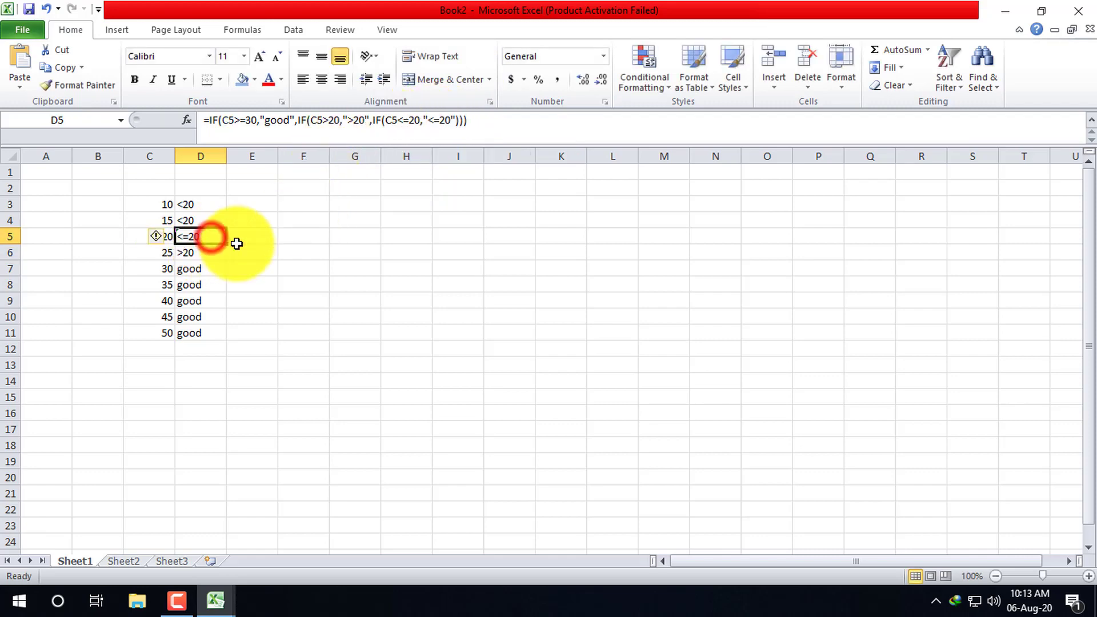
{"action": "left_click_drag", "start_coordinate": [228, 245], "coordinate": [223, 204]}
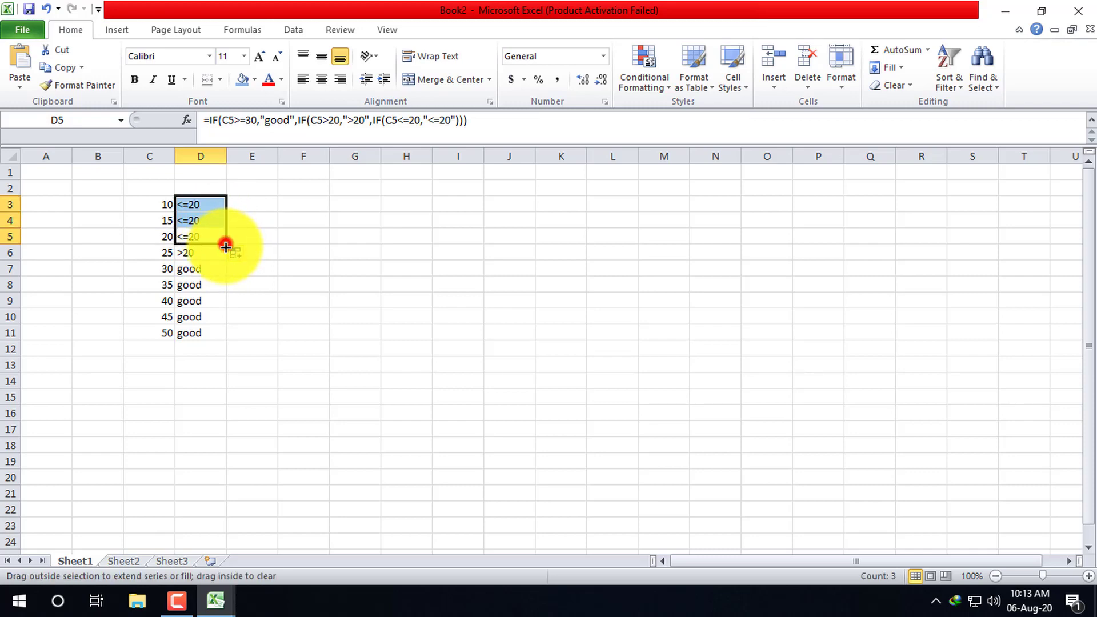
{"action": "left_click_drag", "start_coordinate": [226, 246], "coordinate": [221, 337]}
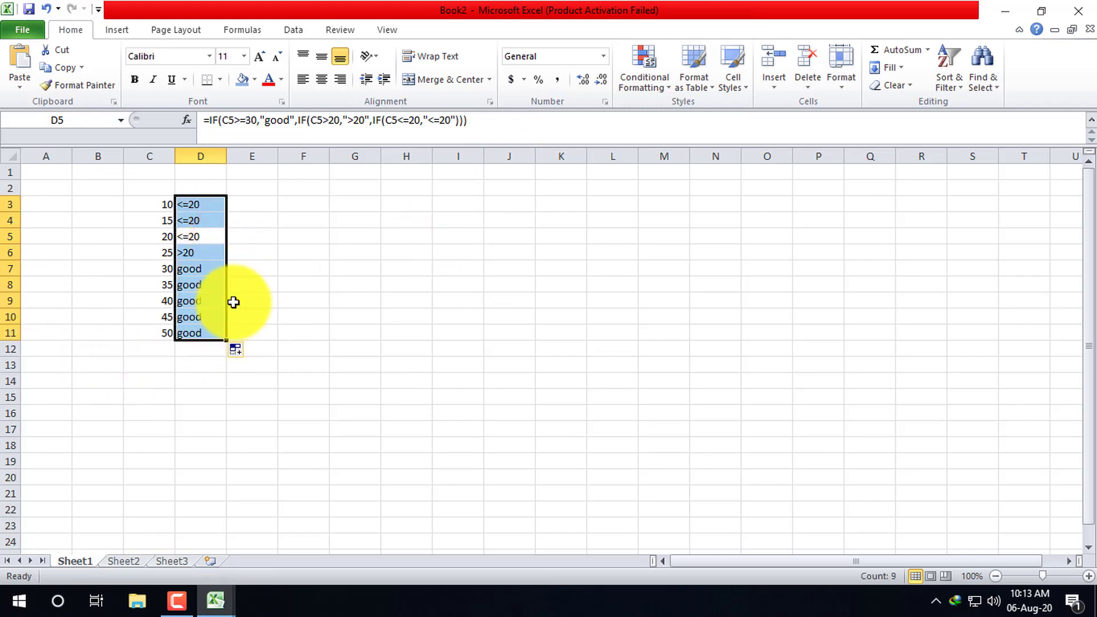
{"action": "left_click", "coordinate": [263, 267]}
Examine the formulas and labels in column D, comparing the rows for small and large numbers
{"action": "left_click", "coordinate": [199, 266]}
{"action": "left_click", "coordinate": [188, 296]}
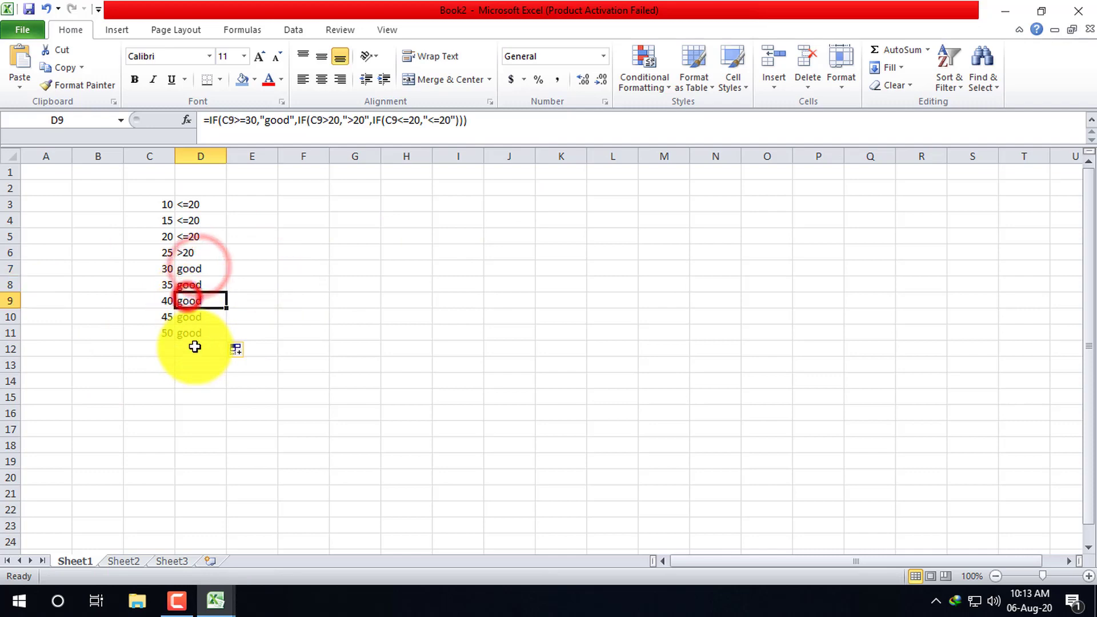
{"action": "left_click", "coordinate": [207, 220]}
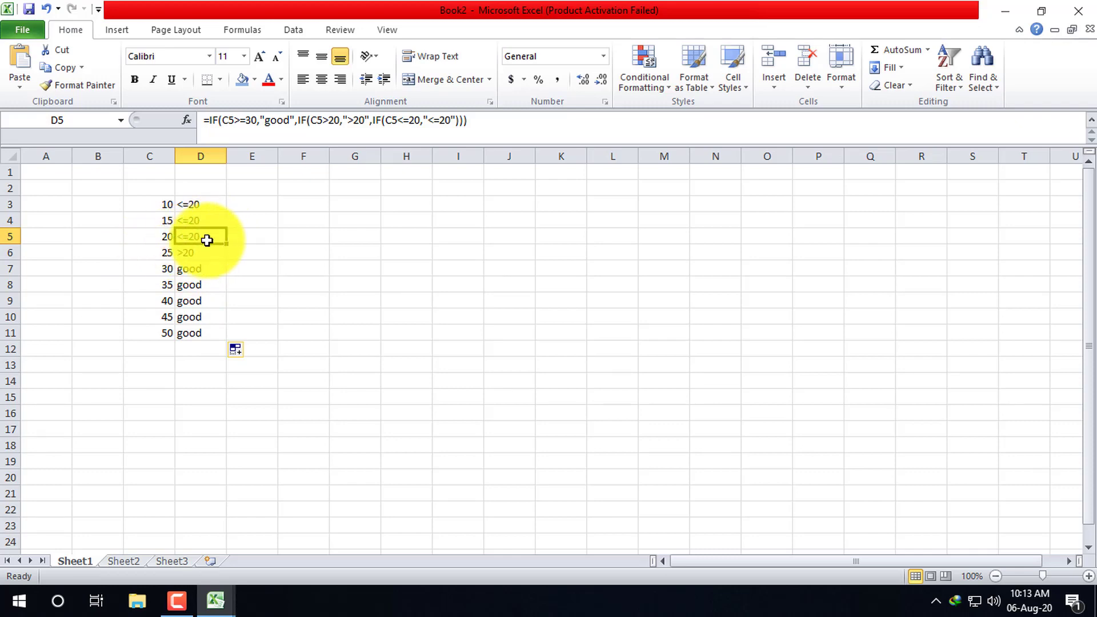
{"action": "left_click", "coordinate": [207, 202]}
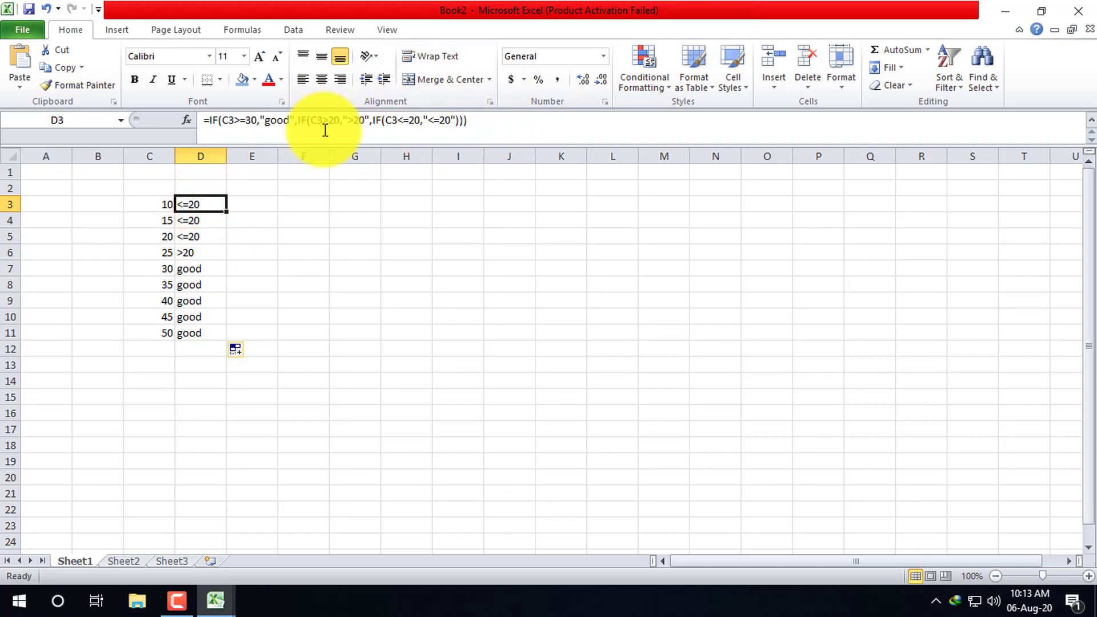
{"action": "left_click", "coordinate": [252, 208]}
{"action": "left_click", "coordinate": [205, 206]}
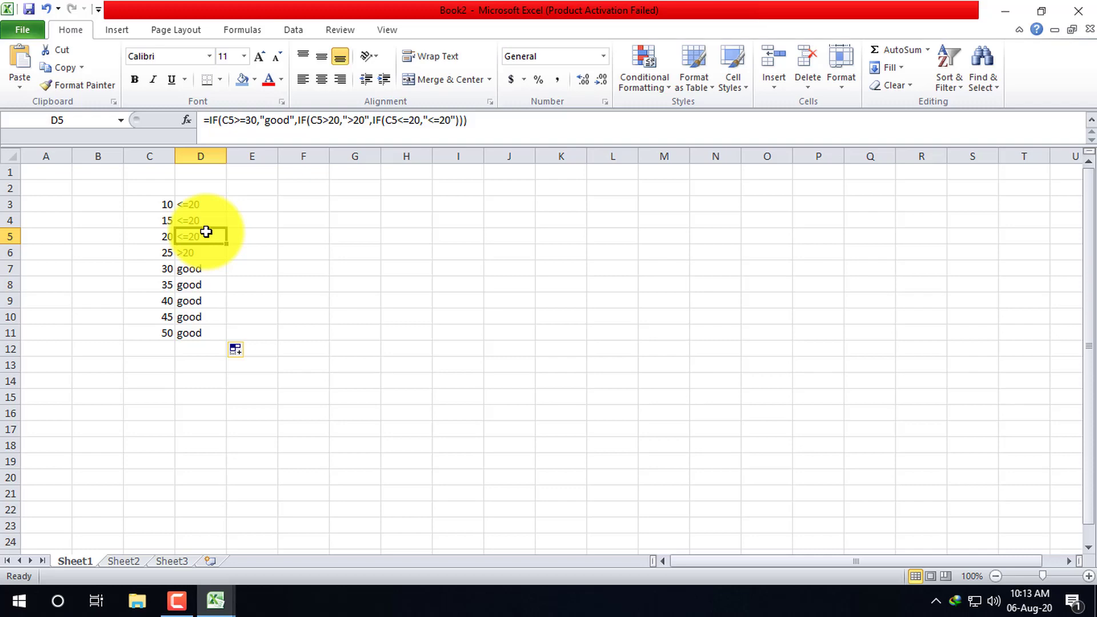
{"action": "left_click", "coordinate": [220, 204]}
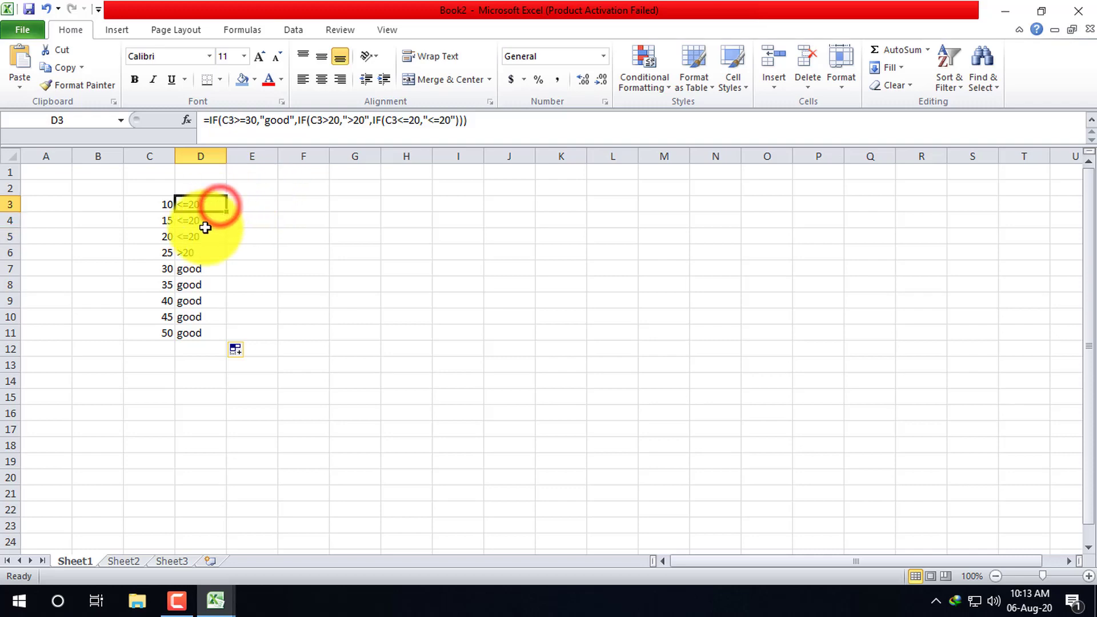
{"action": "left_click", "coordinate": [209, 223]}
{"action": "left_click", "coordinate": [207, 237]}
Replace the third IF in D6's formula with "<=20" directly as the second IF's value if false
{"action": "left_click", "coordinate": [205, 254]}
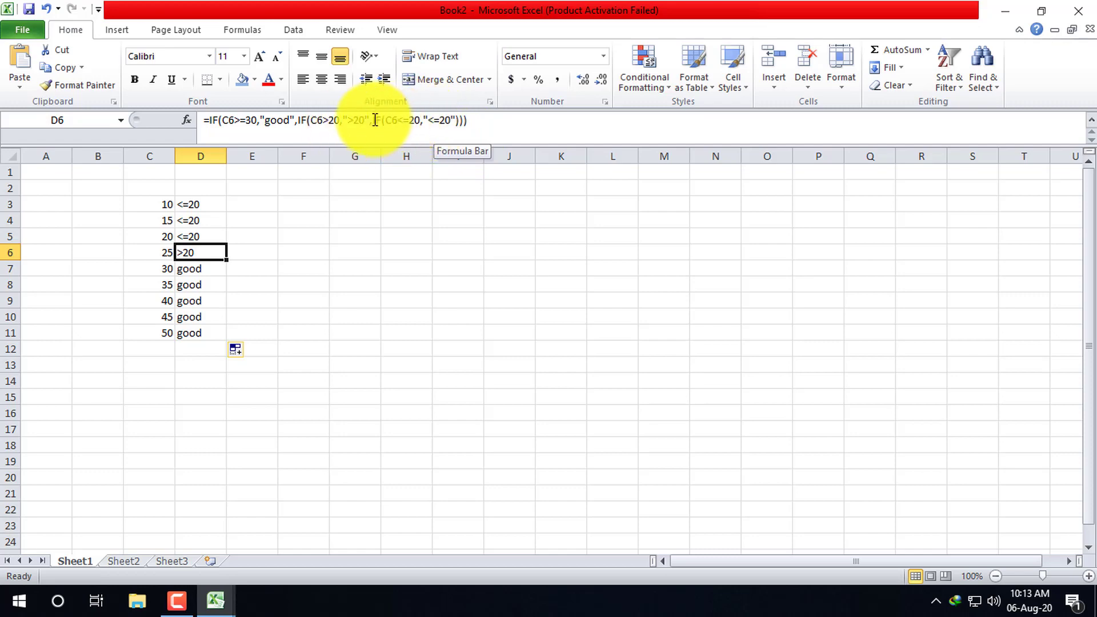
{"action": "left_click_drag", "start_coordinate": [373, 120], "coordinate": [421, 123]}
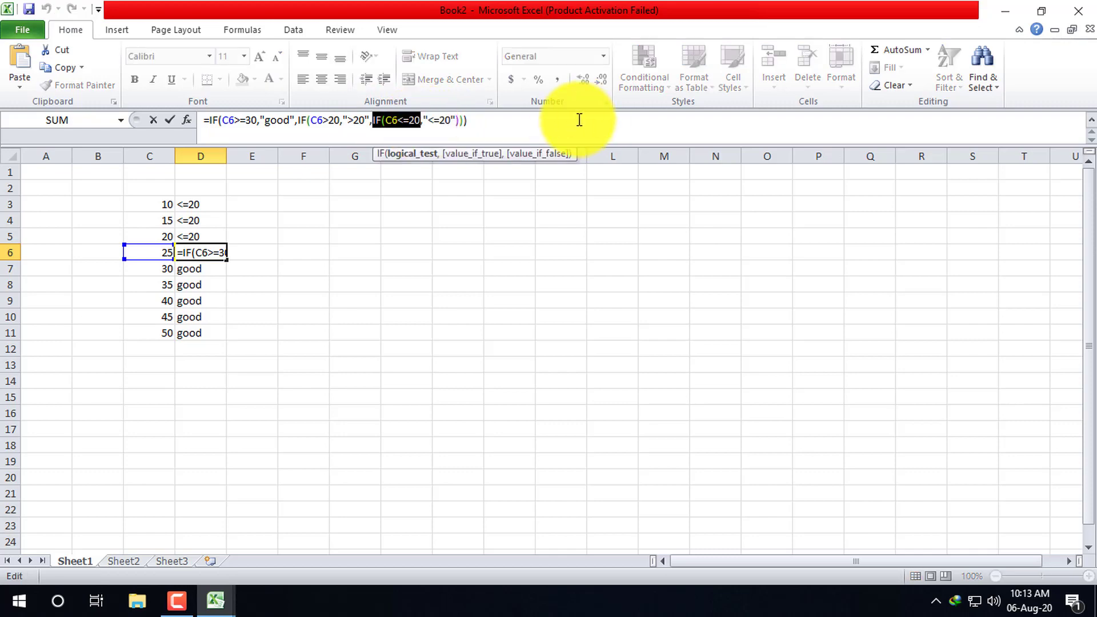
{"action": "key", "text": "BackSpace"}
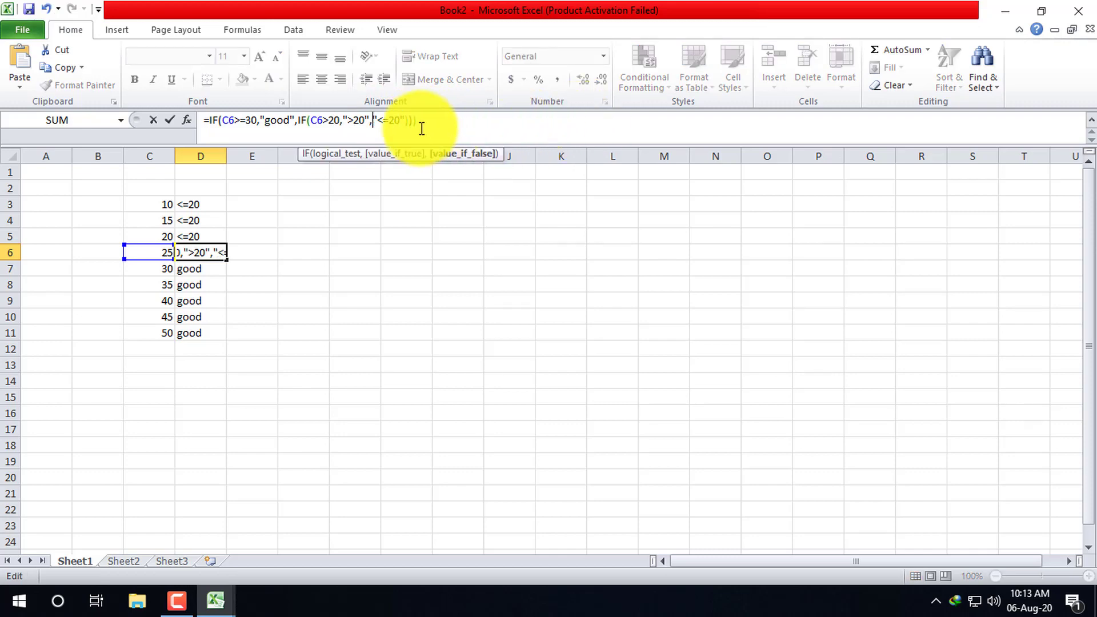
{"action": "left_click", "coordinate": [412, 120]}
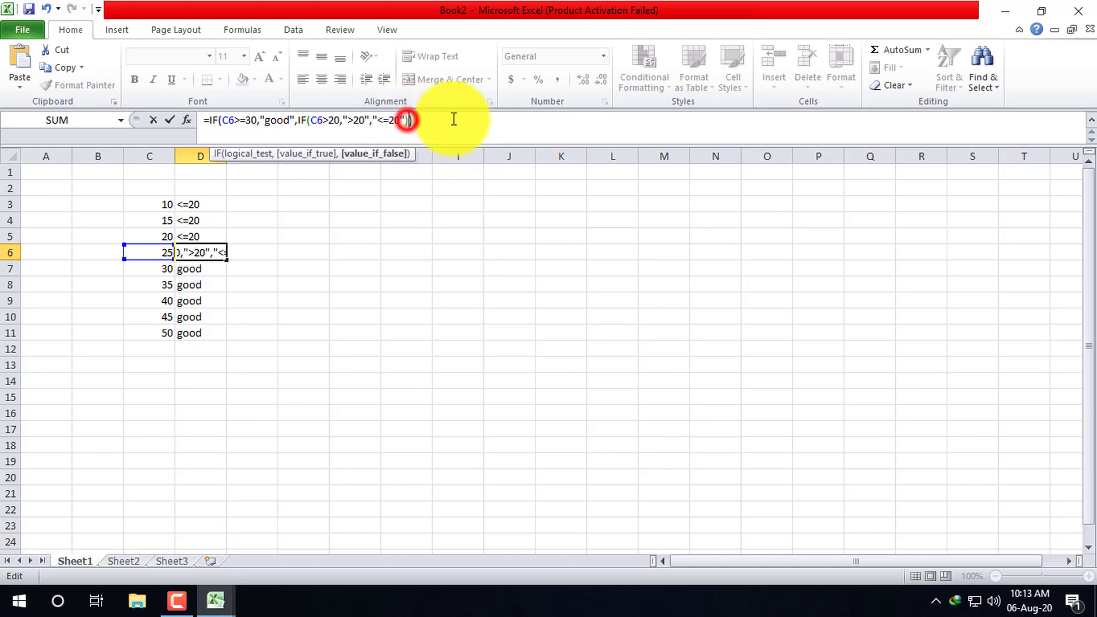
{"action": "key", "text": "Return"}
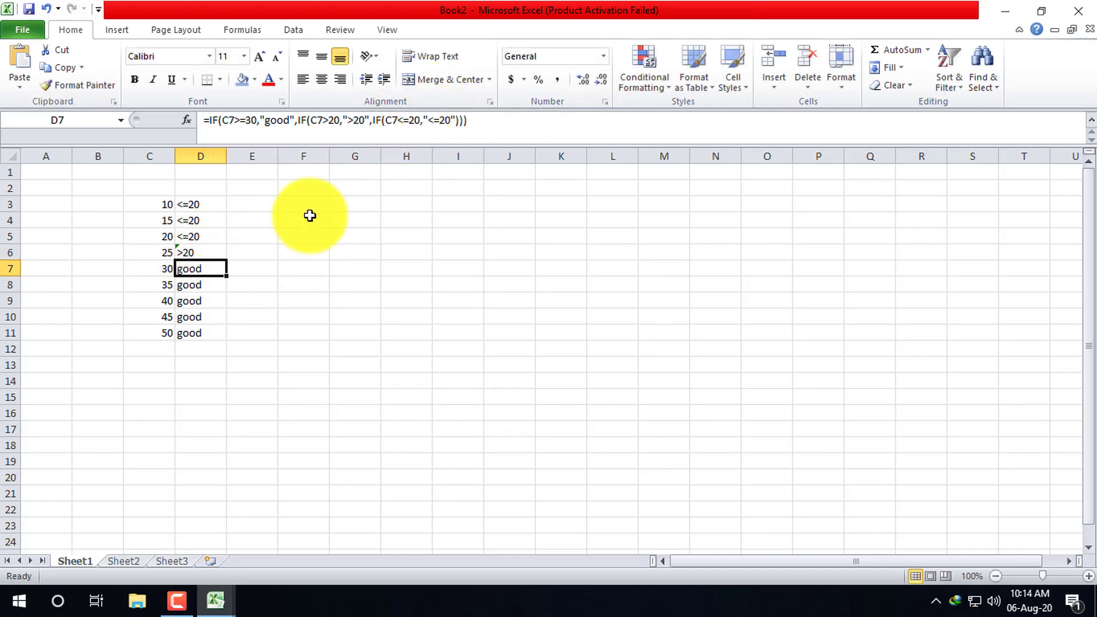
Check the simplified formula in D6 and open YouTube in Google Chrome
{"action": "left_click", "coordinate": [199, 252]}
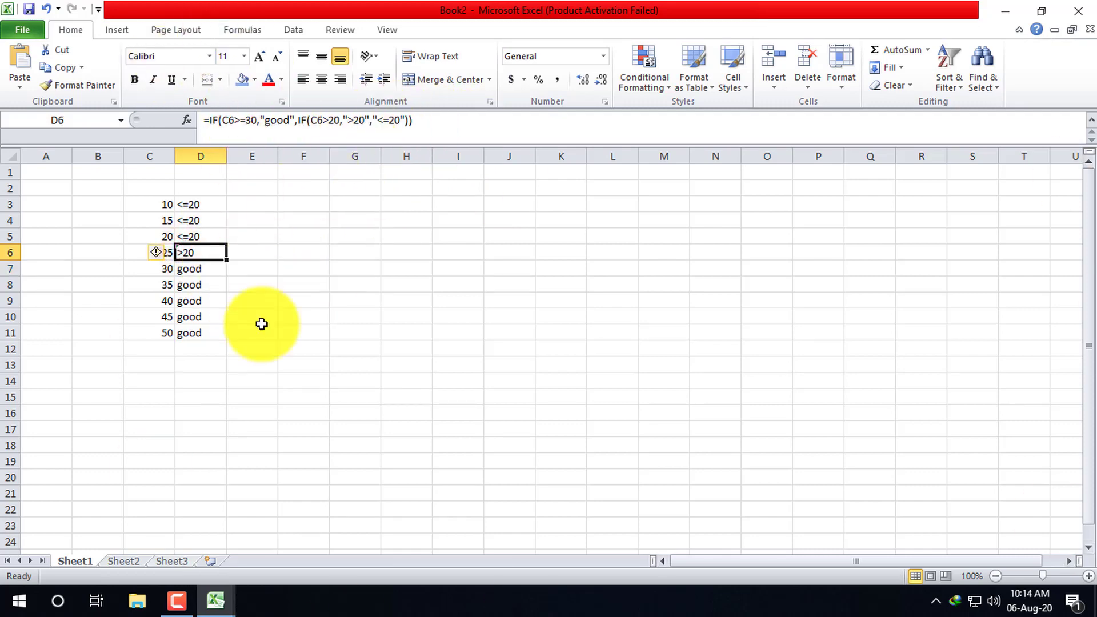
{"action": "left_click", "coordinate": [12, 601]}
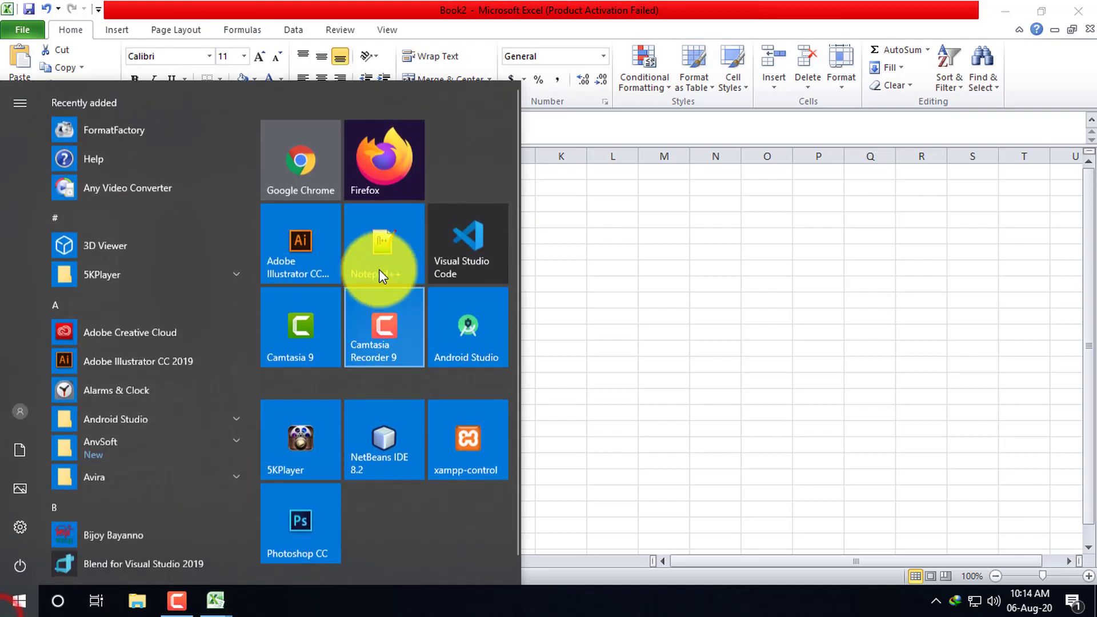
{"action": "left_click", "coordinate": [323, 153]}
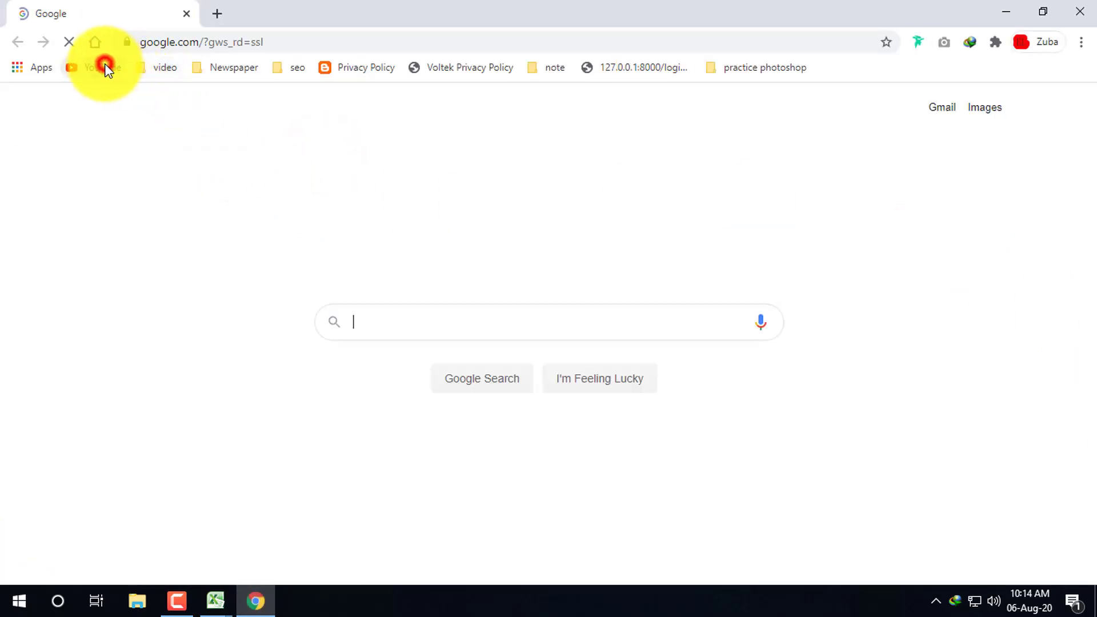
{"action": "left_click", "coordinate": [102, 67]}
{"action": "left_click", "coordinate": [471, 7]}
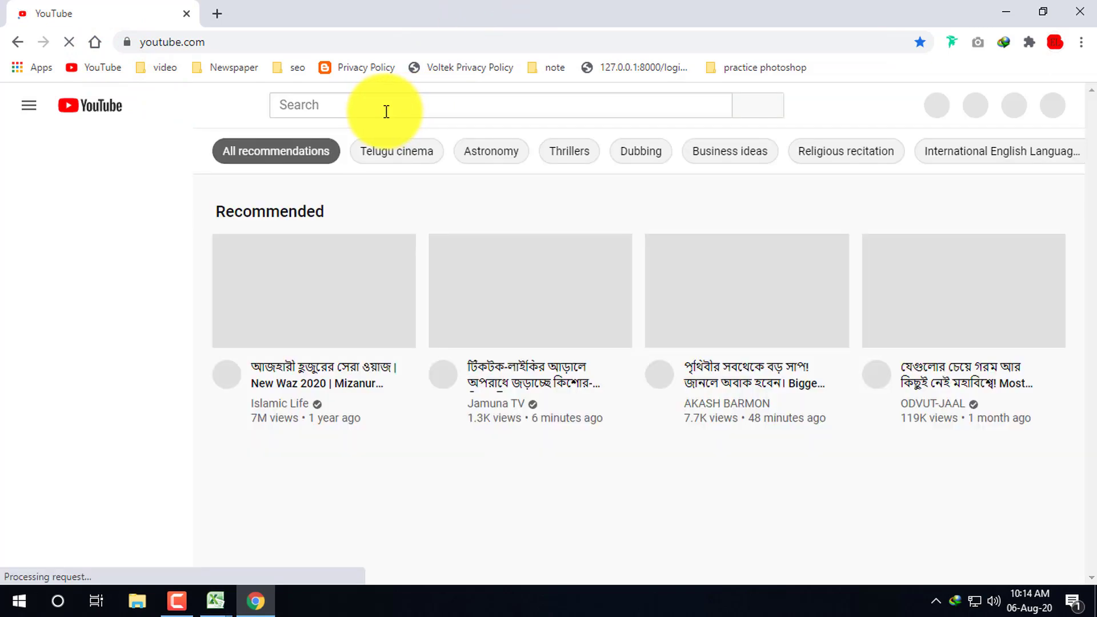
Search YouTube for "zuba edu"
{"action": "left_click", "coordinate": [380, 114]}
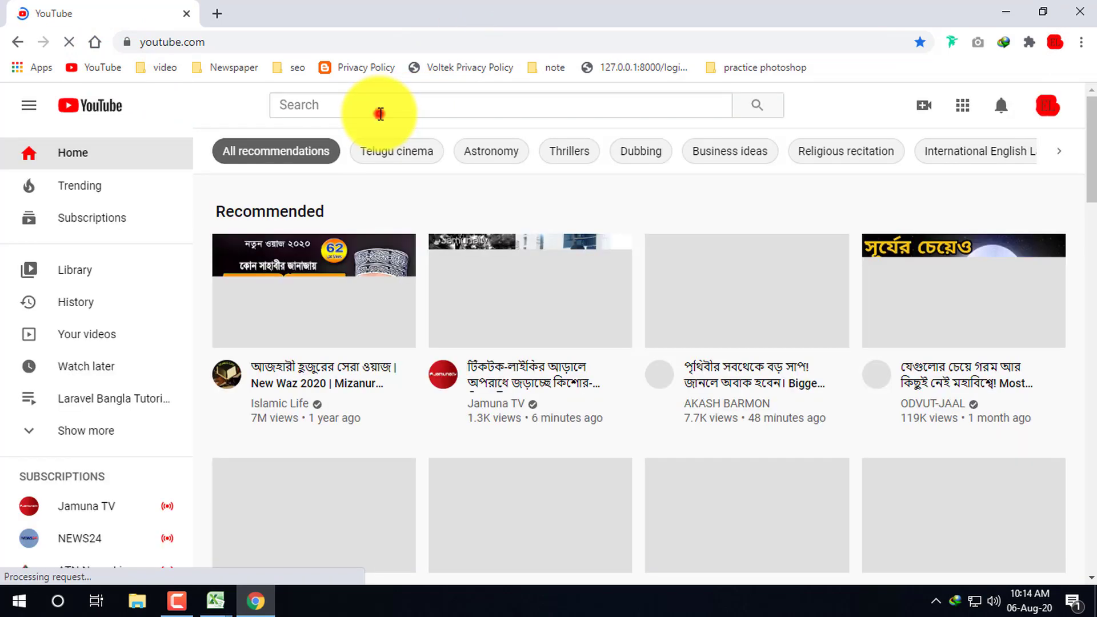
{"action": "type", "text": "z"}
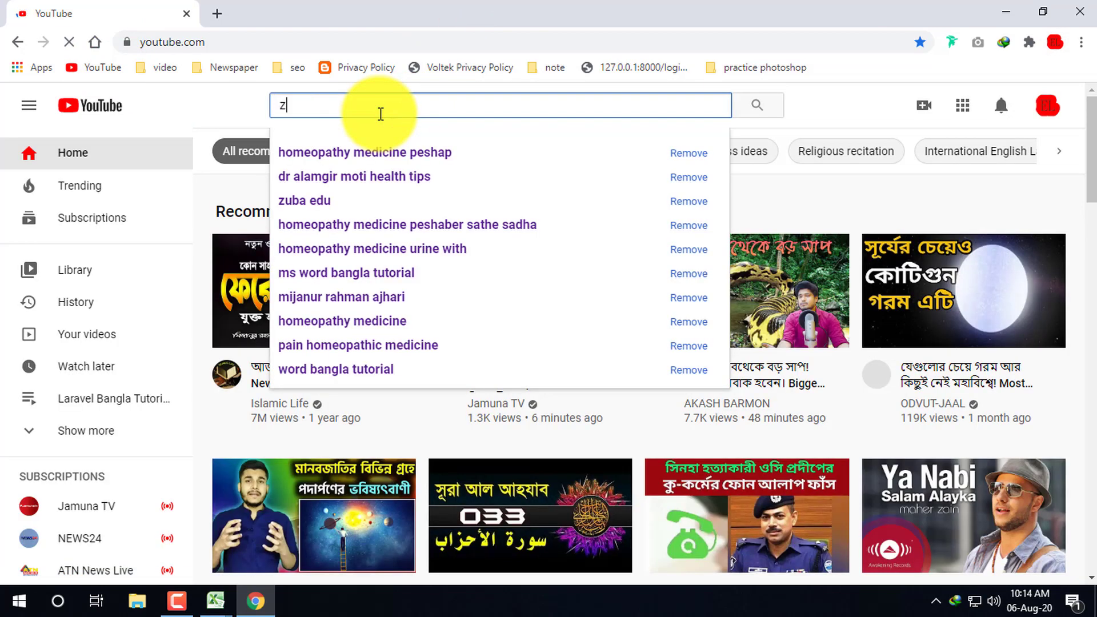
{"action": "type", "text": "uba"}
{"action": "key", "text": "Down"}
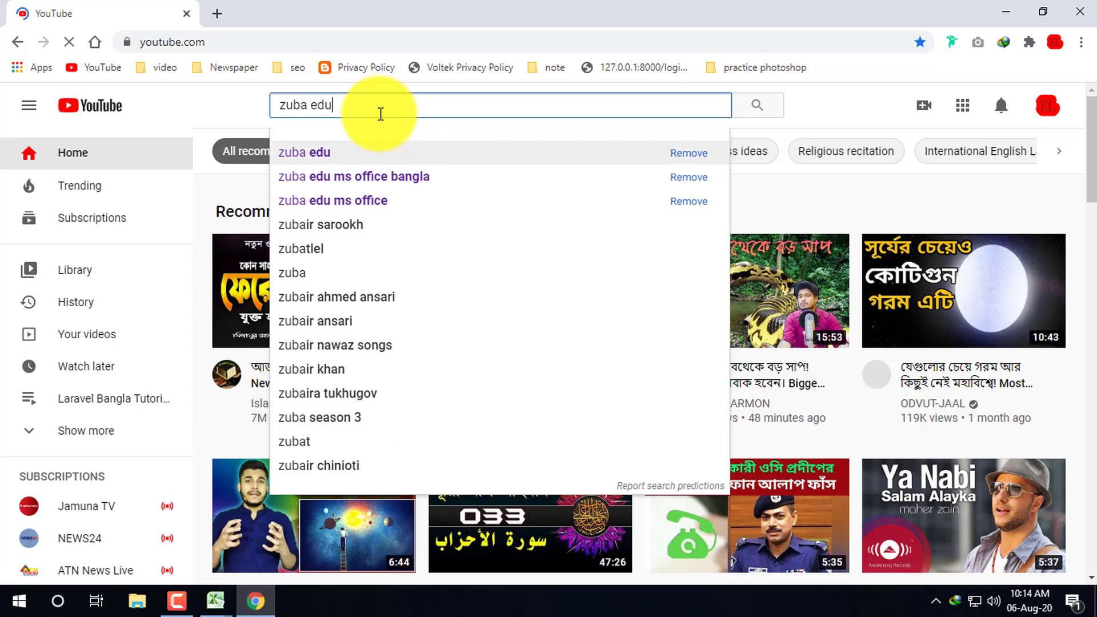
{"action": "key", "text": "Return"}
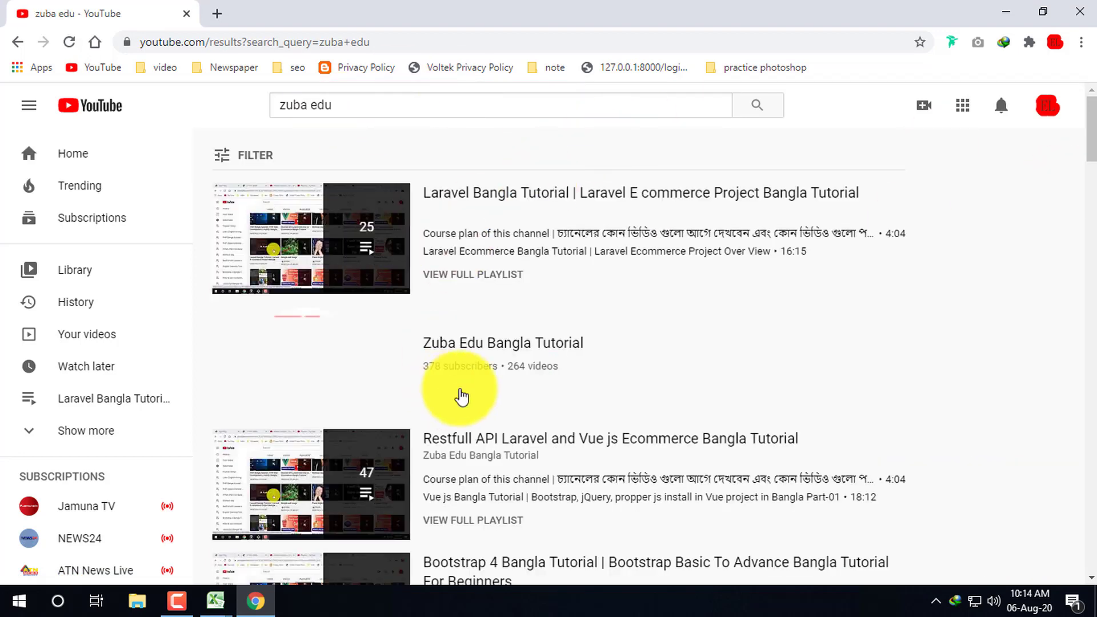
Open the Zuba Edu Bangla Tutorial channel and look through its created and saved playlists
{"action": "left_click", "coordinate": [501, 343]}
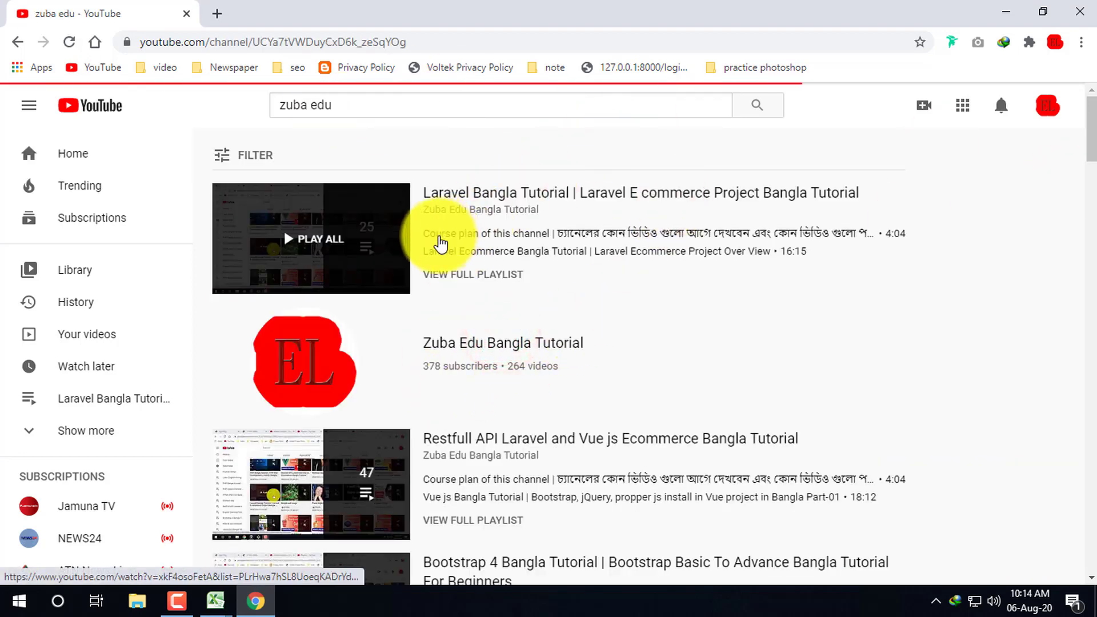
{"action": "left_click", "coordinate": [500, 382]}
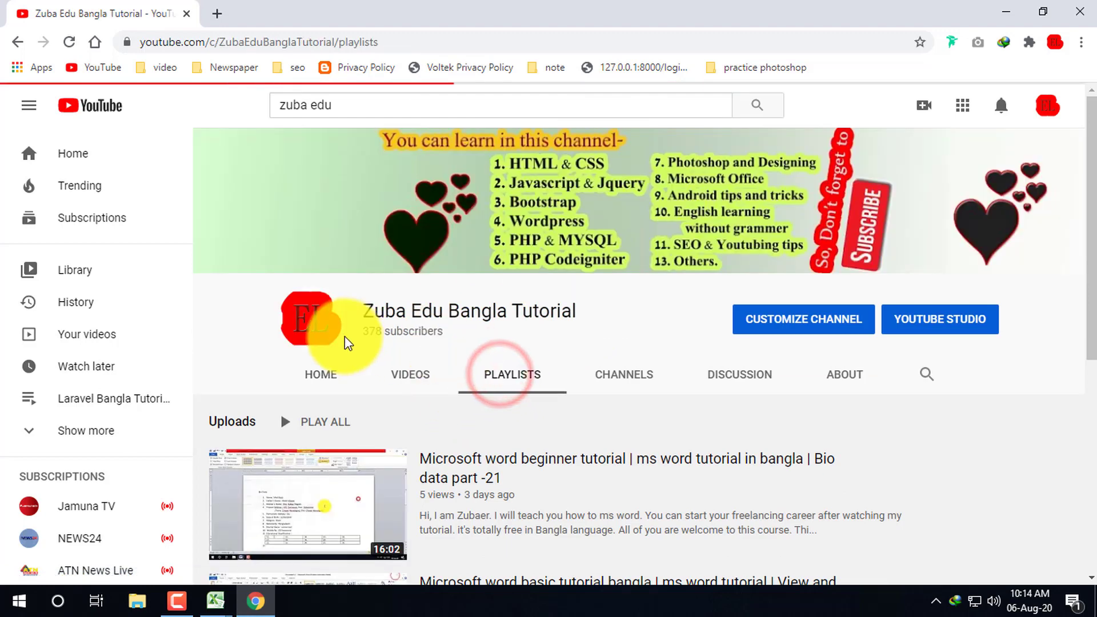
{"action": "scroll", "coordinate": [365, 414], "scroll_direction": "down", "scroll_amount": 4}
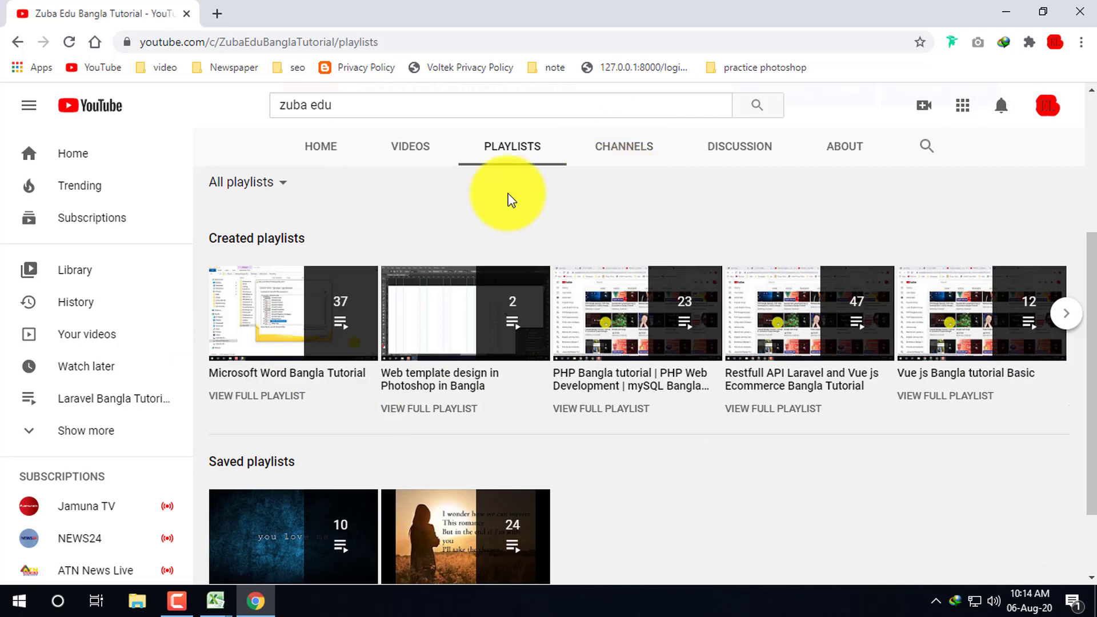
{"action": "scroll", "coordinate": [457, 214], "scroll_direction": "up", "scroll_amount": 3}
{"action": "left_click", "coordinate": [250, 271]}
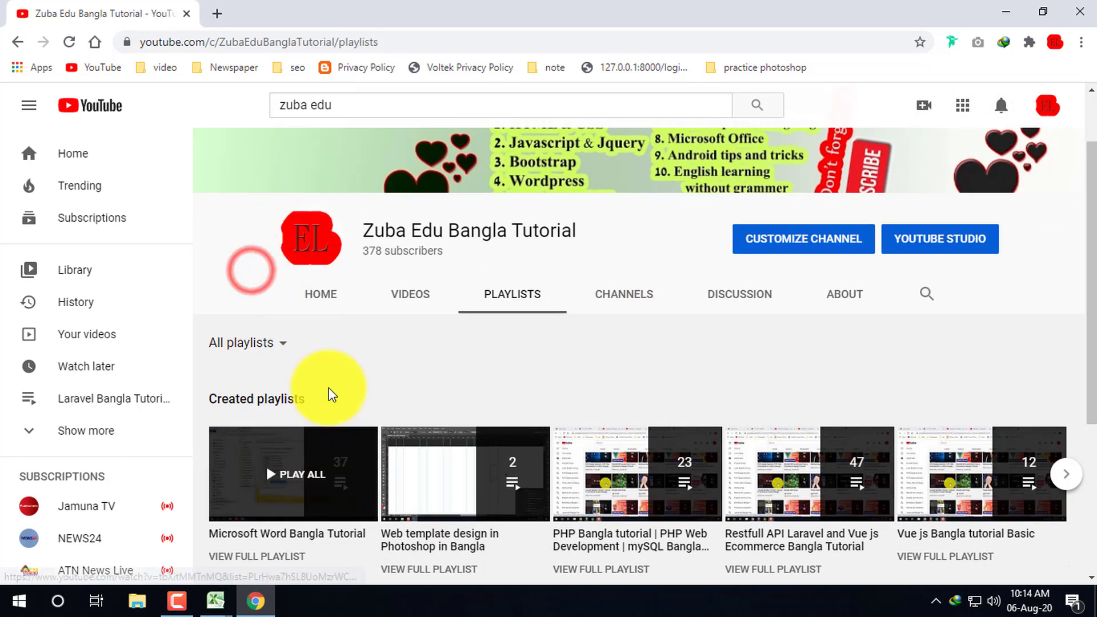
{"action": "left_click", "coordinate": [224, 268]}
{"action": "left_click", "coordinate": [847, 102]}
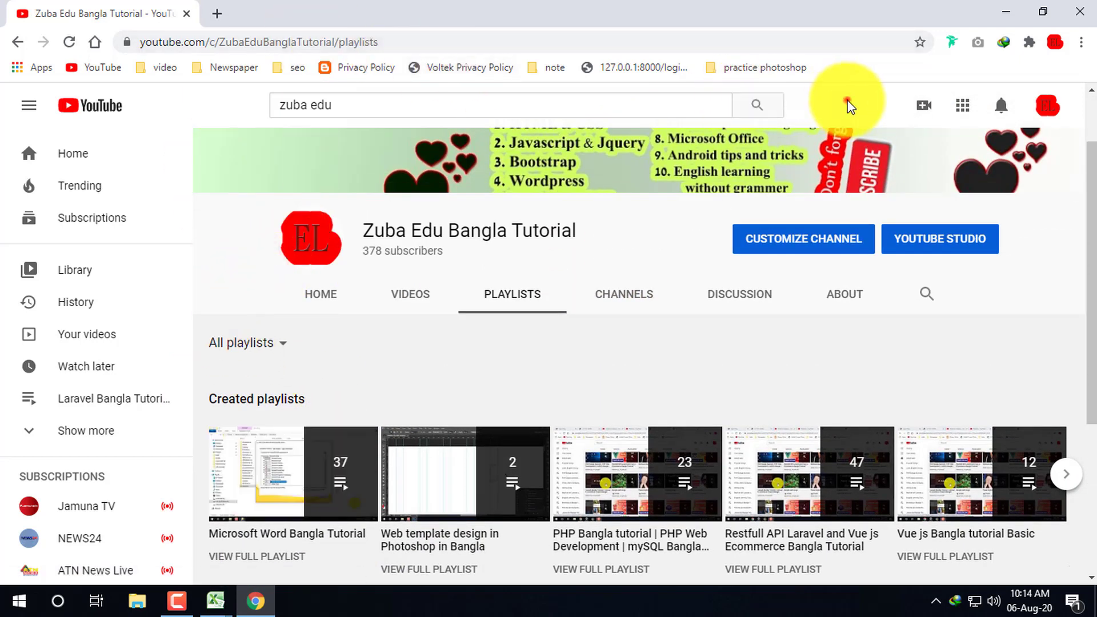
{"action": "left_click", "coordinate": [234, 117]}
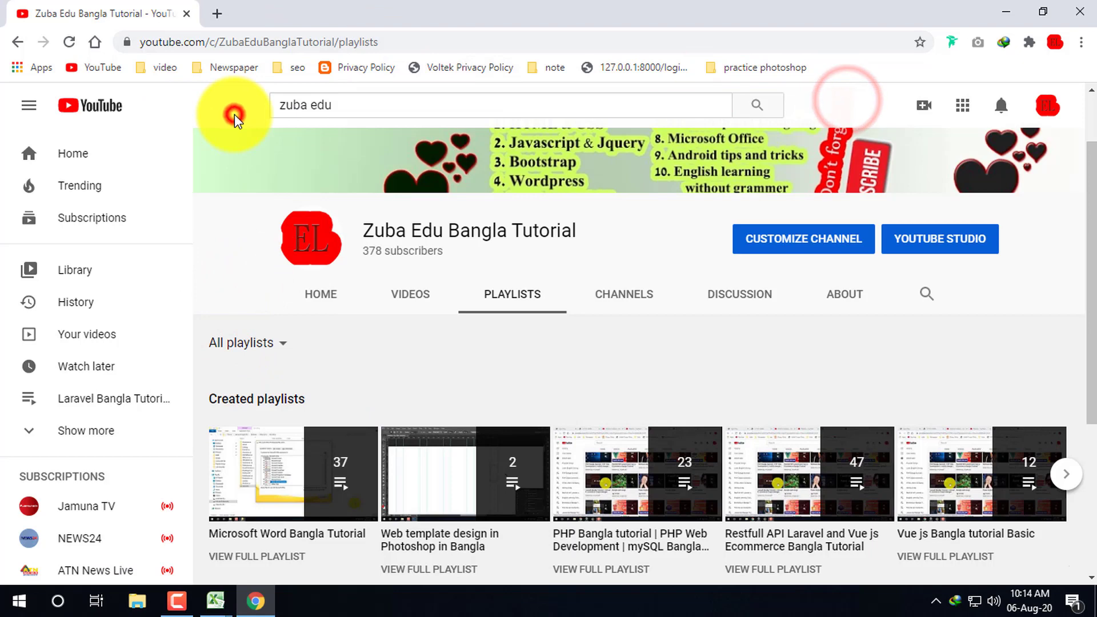
{"action": "left_click", "coordinate": [215, 236]}
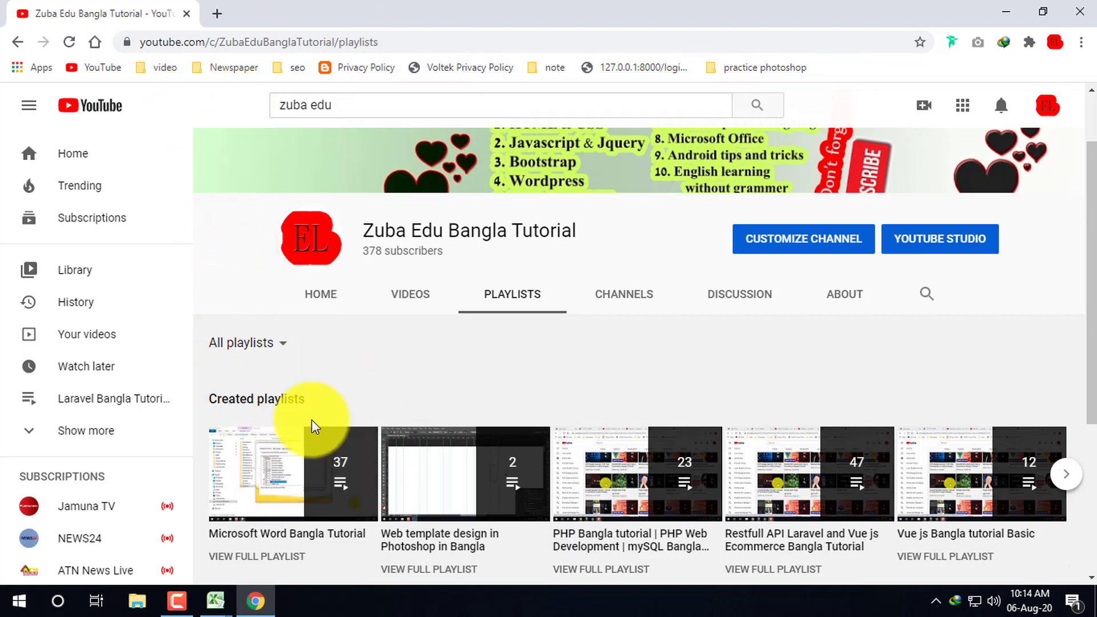
{"action": "scroll", "coordinate": [311, 421], "scroll_direction": "down", "scroll_amount": 3}
{"action": "left_click", "coordinate": [225, 105]}
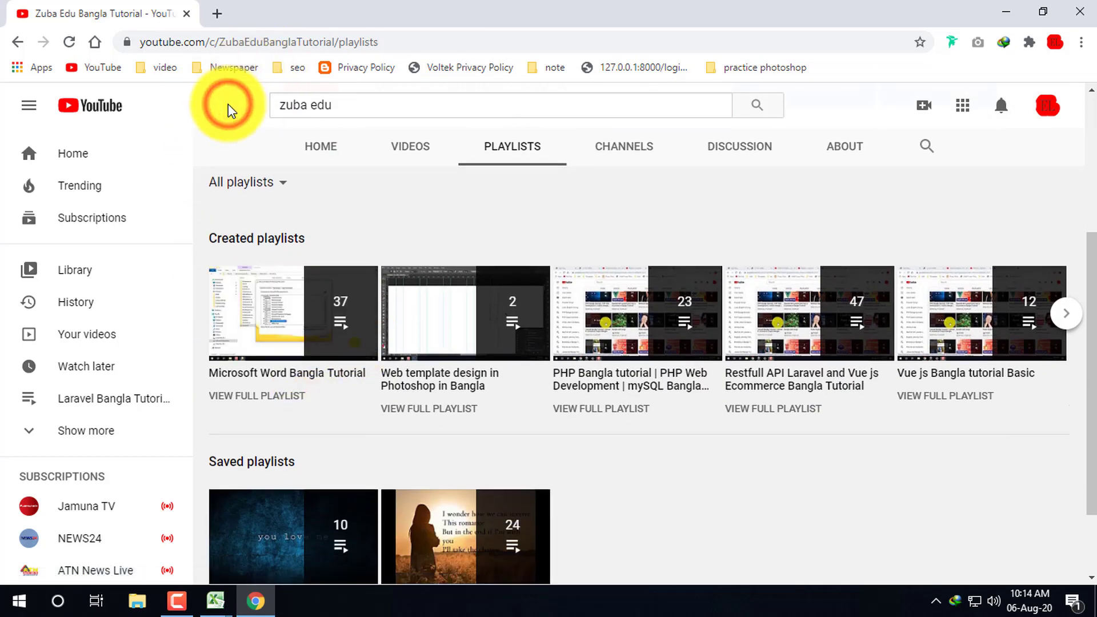
{"action": "left_click", "coordinate": [233, 123]}
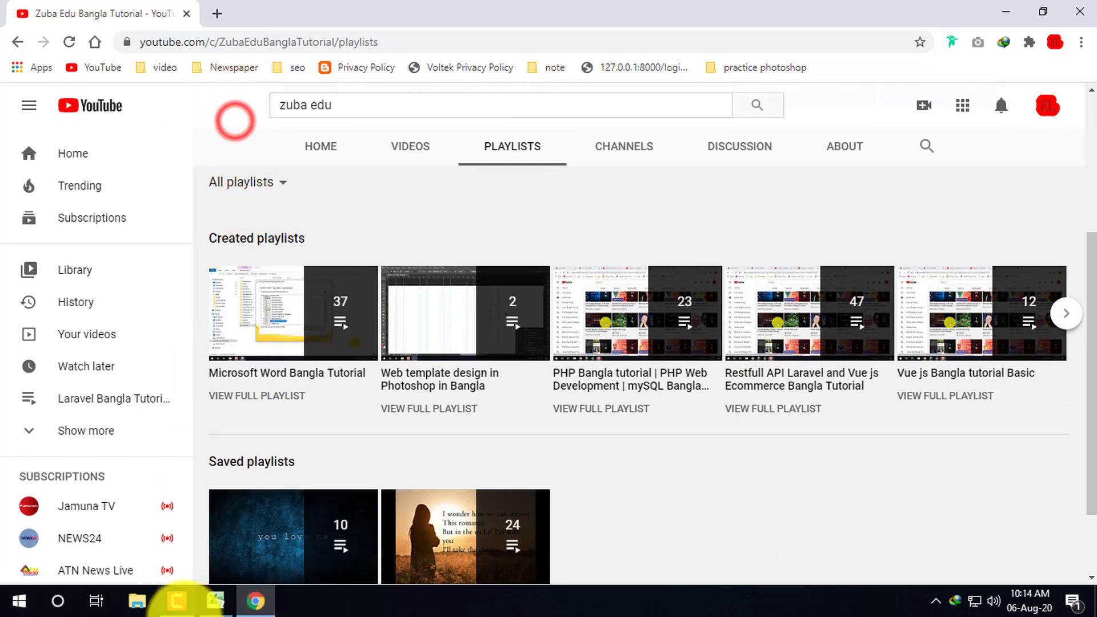
{"action": "left_click", "coordinate": [177, 601]}
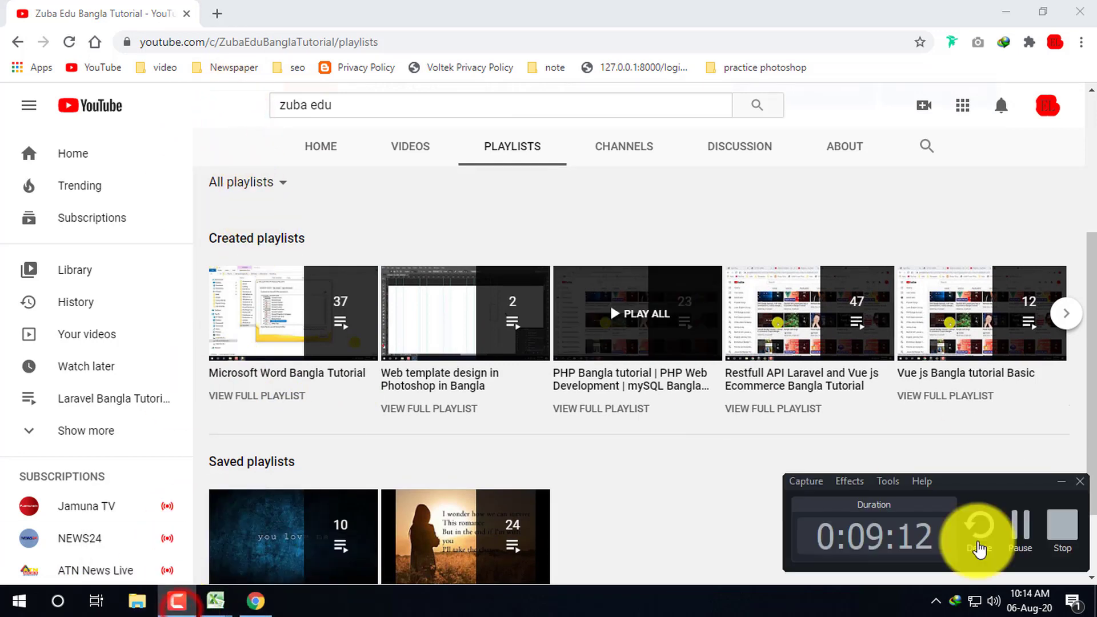